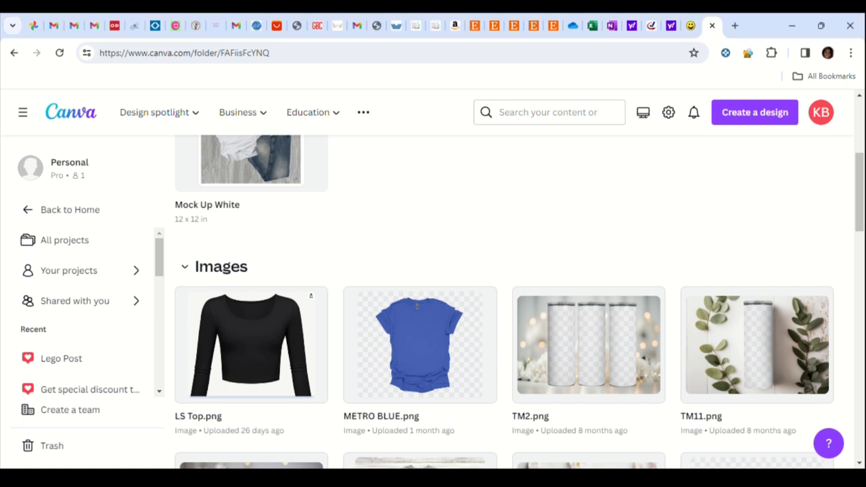
Return to the home page and open the Mock Up Templates folder from the projects
scroll(440, 304, "up", 4)
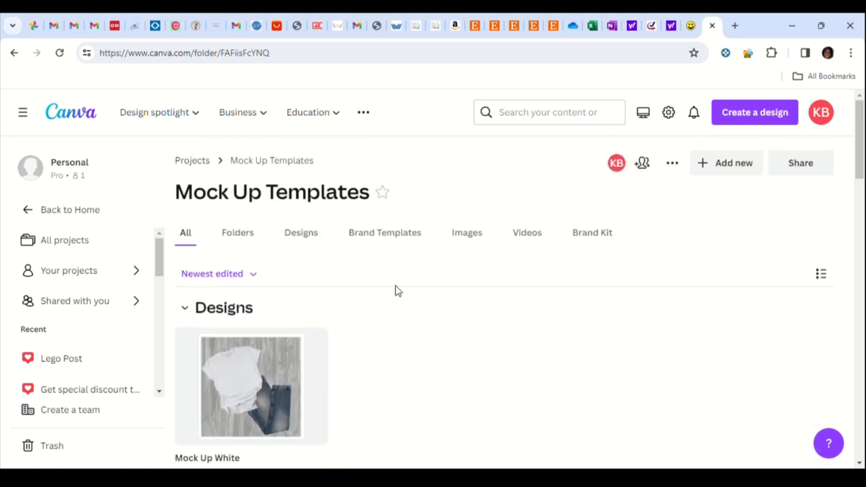
left_click(73, 116)
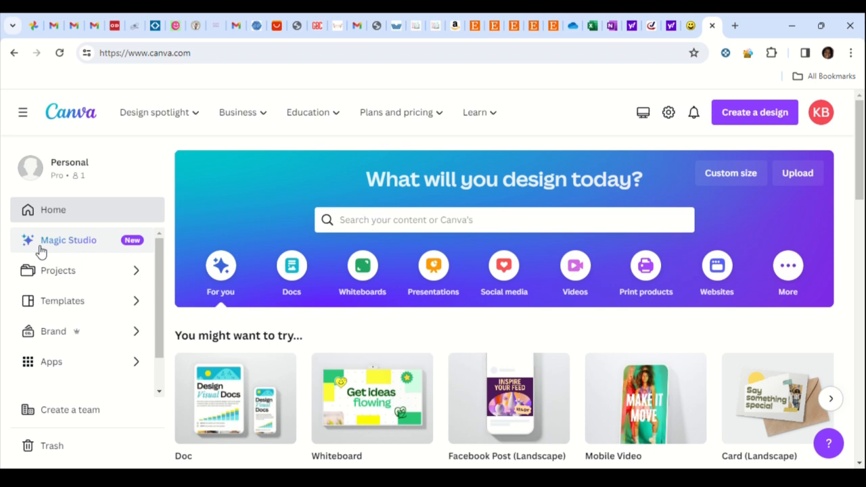
left_click(108, 279)
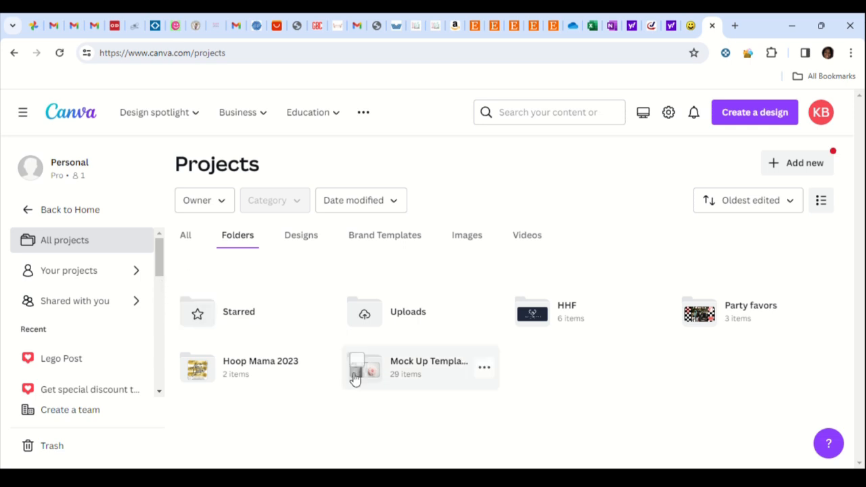
left_click(417, 366)
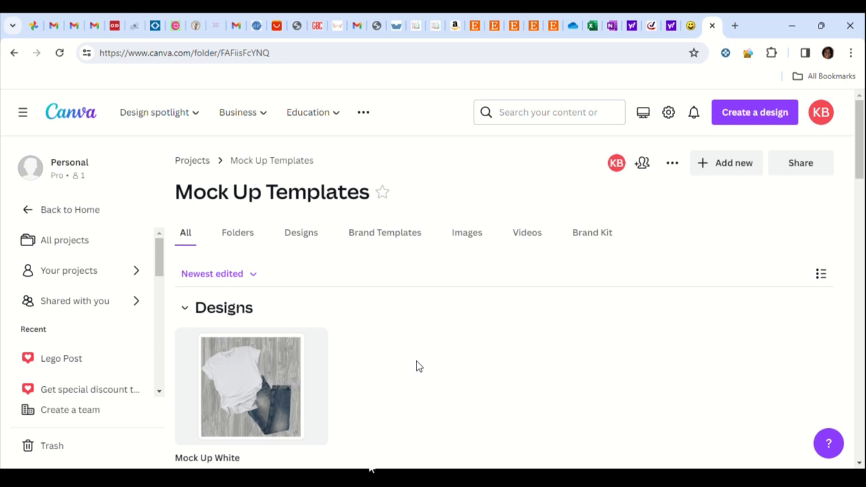
Look through the designs and mockup images stored in the Mock Up Templates folder
scroll(419, 364, "down", 4)
scroll(420, 365, "down", 3)
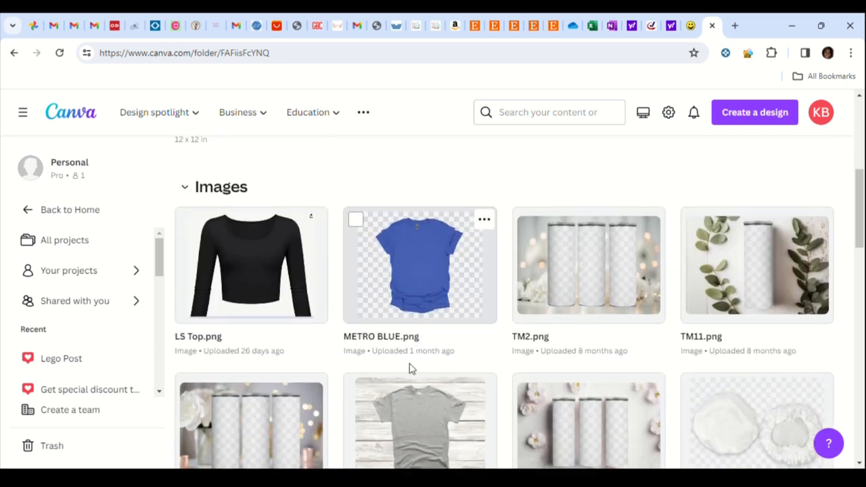
scroll(321, 342, "up", 2)
scroll(399, 328, "down", 5)
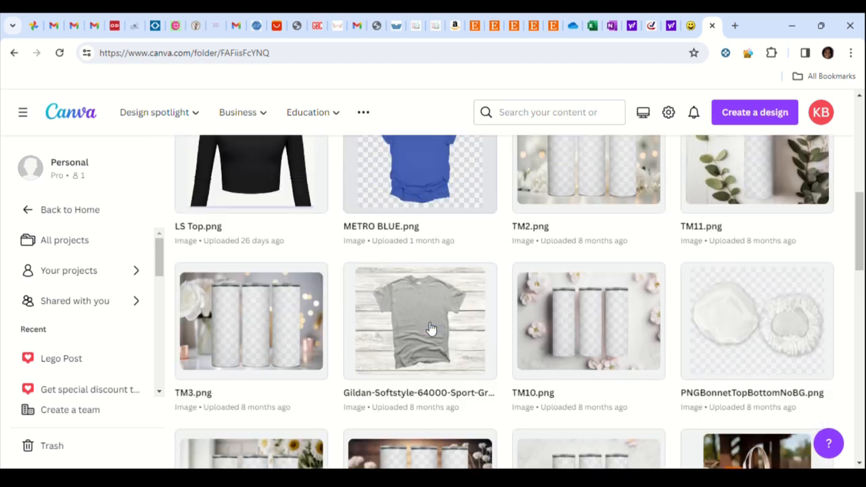
scroll(423, 325, "down", 6)
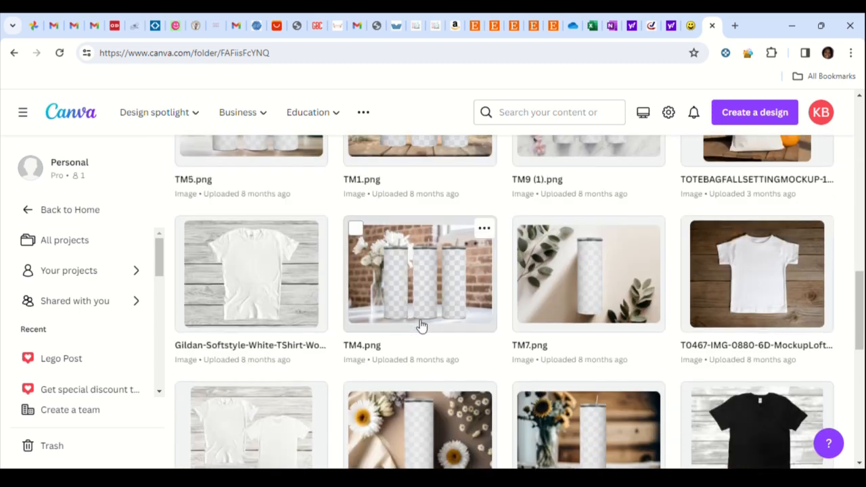
scroll(413, 322, "down", 1)
scroll(412, 320, "down", 4)
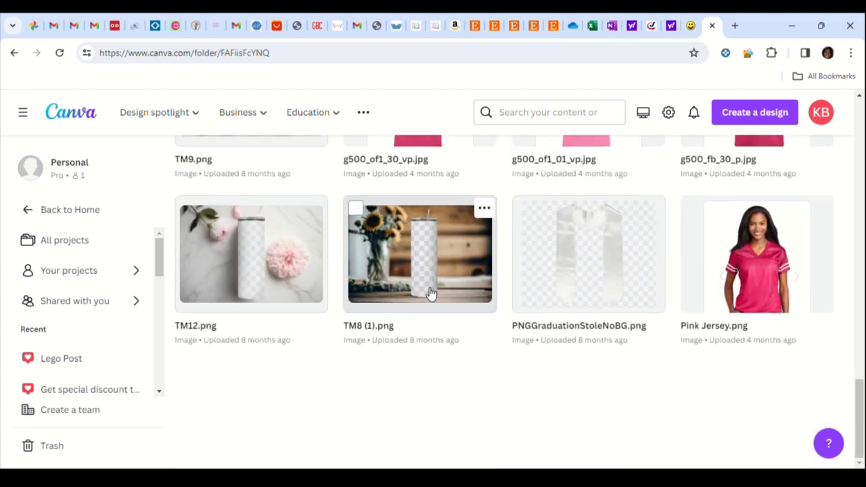
scroll(379, 315, "up", 6)
scroll(345, 314, "up", 6)
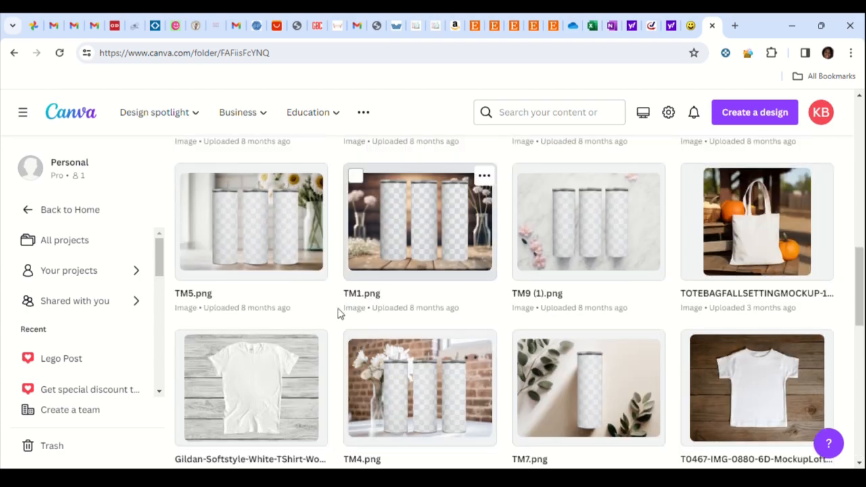
scroll(332, 312, "up", 8)
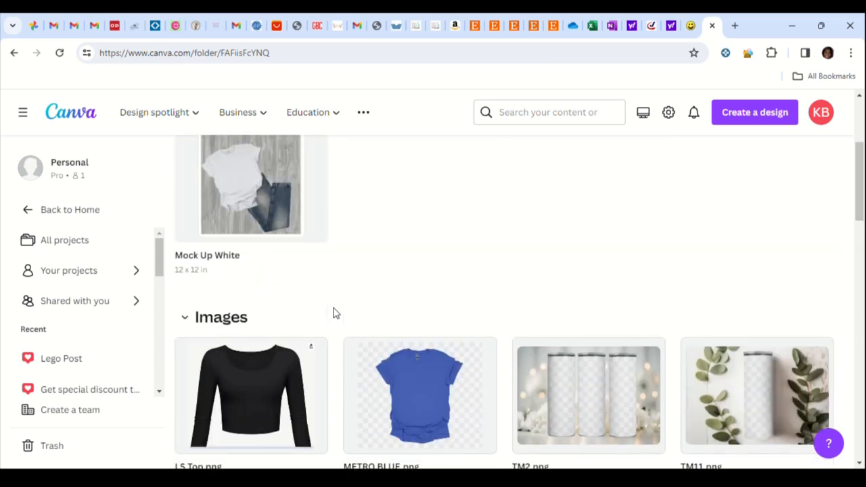
scroll(333, 312, "down", 7)
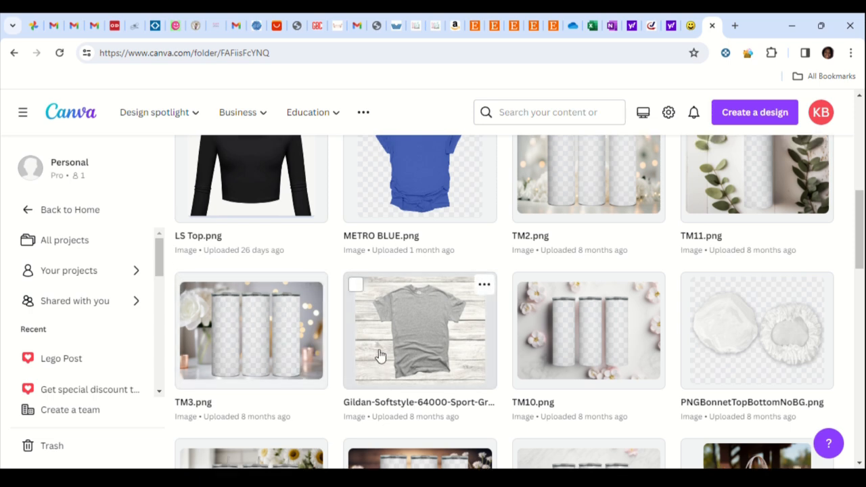
scroll(381, 358, "up", 3)
scroll(376, 357, "up", 3)
scroll(376, 357, "down", 2)
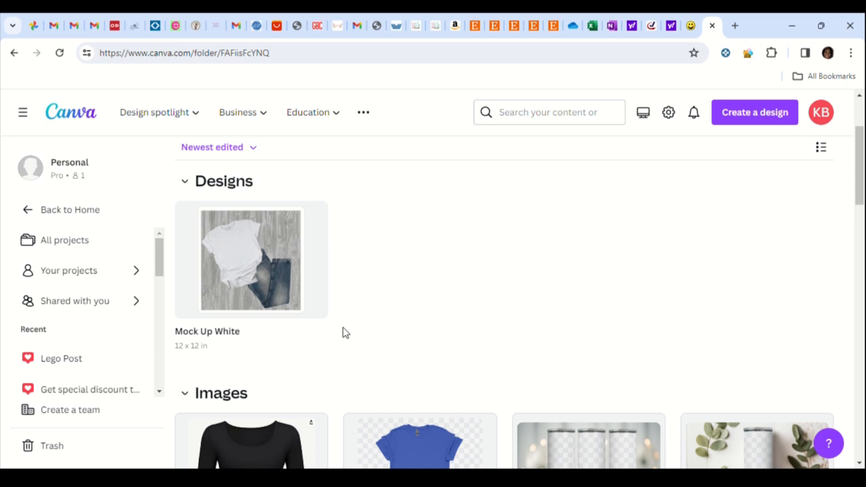
scroll(315, 334, "up", 2)
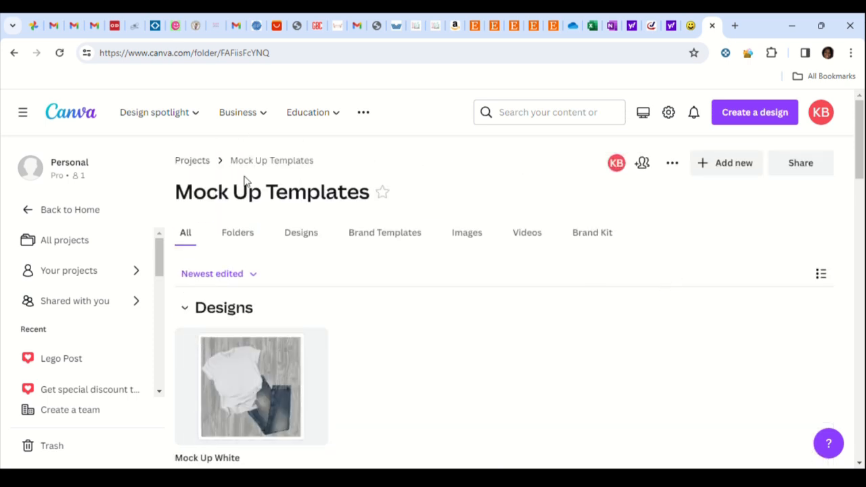
Star the Mock Up Templates folder and upload the maroon hoodie mockup image into it
left_click(383, 195)
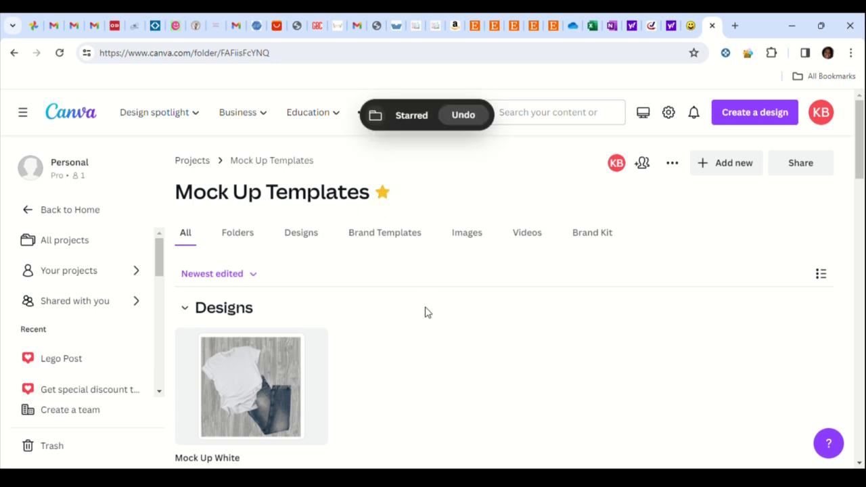
left_click(716, 165)
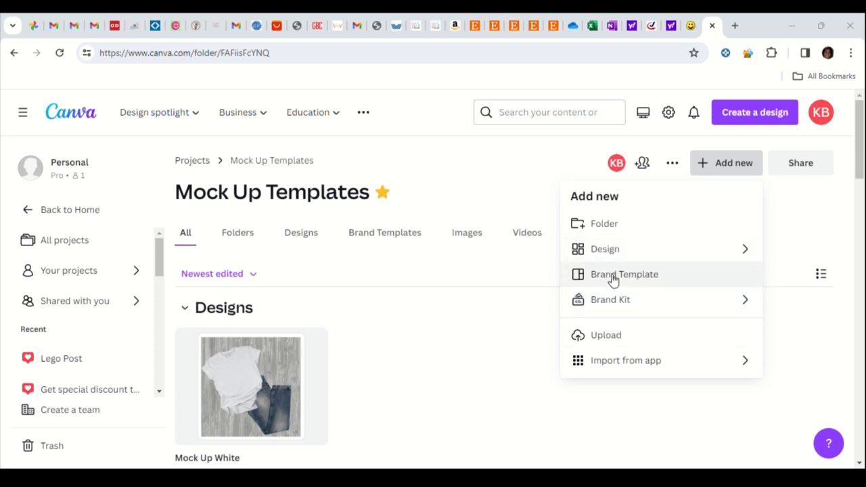
left_click(604, 337)
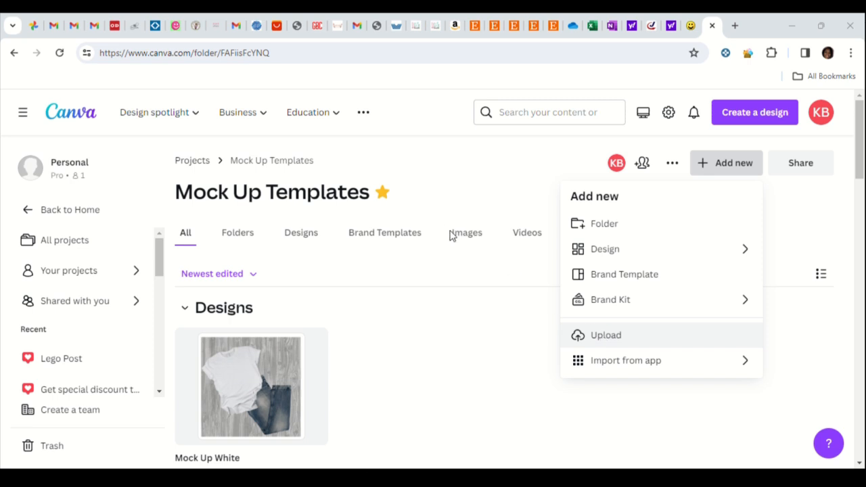
left_click(649, 369)
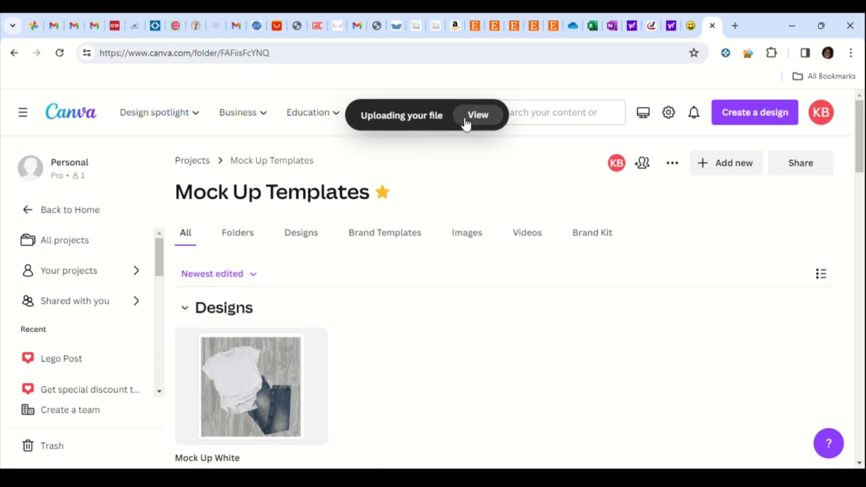
Open the uploaded hoodie image Untitled Design - 12 from the folder's images and use it in a new design
scroll(446, 163, "down", 3)
scroll(437, 170, "down", 1)
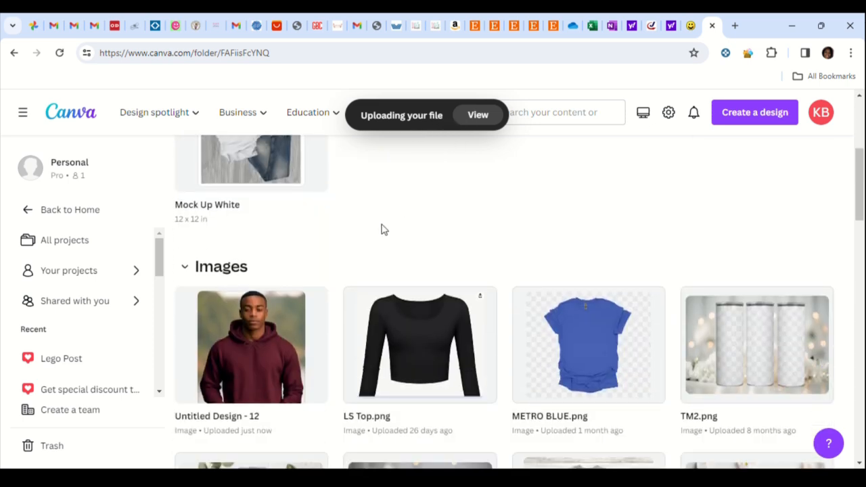
scroll(384, 223, "down", 2)
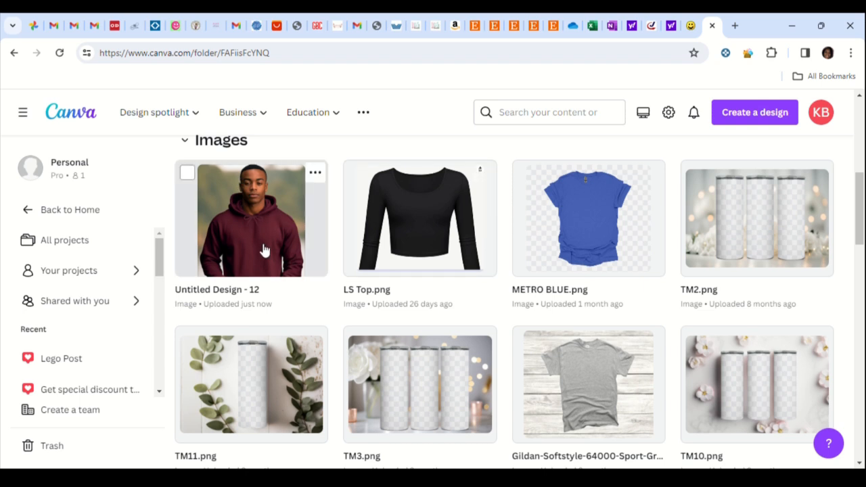
scroll(264, 251, "up", 1)
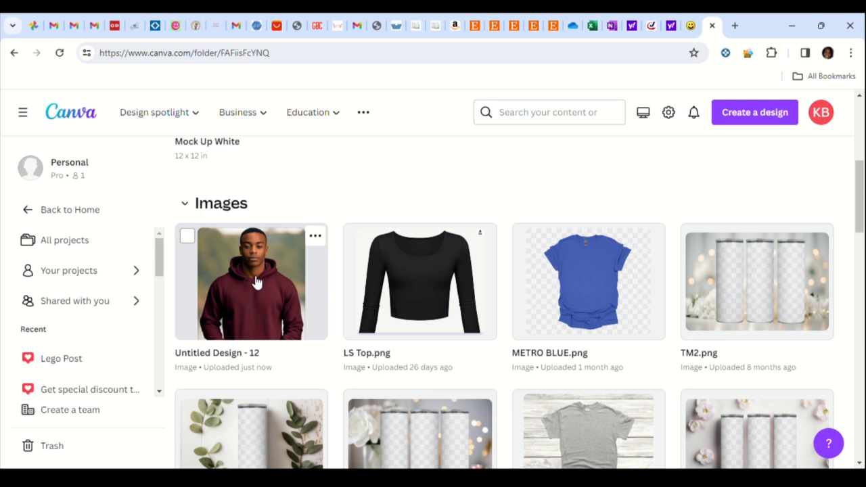
left_click(287, 310)
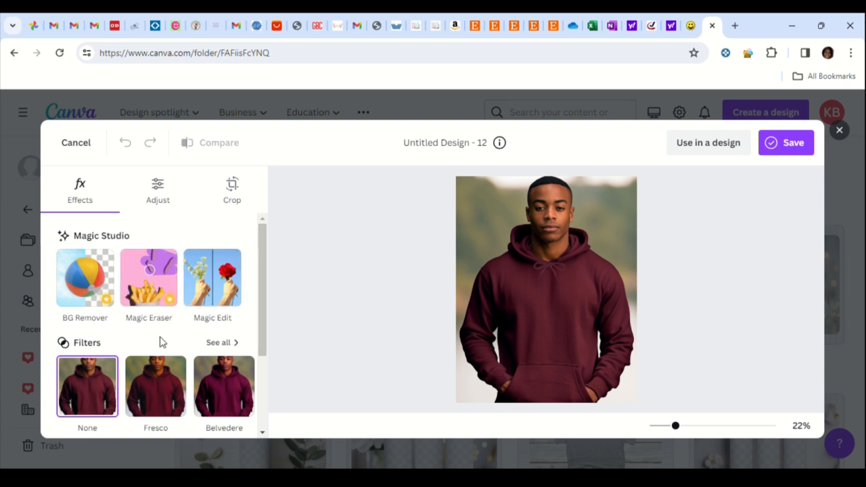
scroll(176, 319, "down", 2)
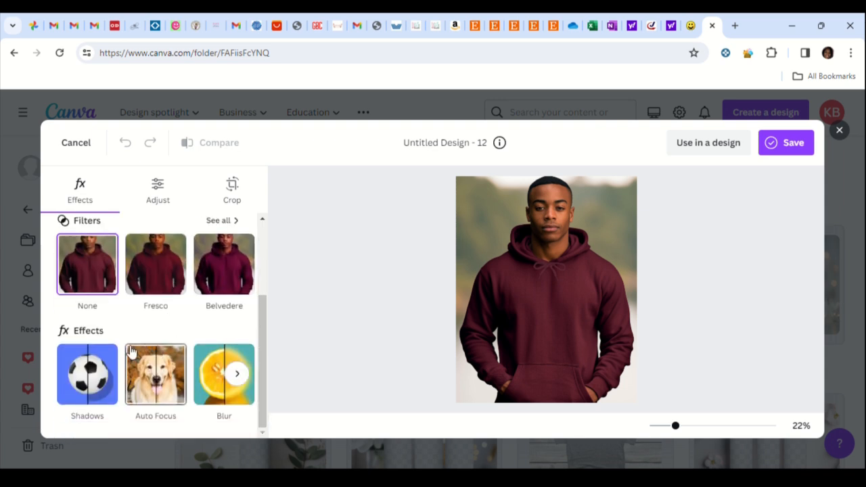
scroll(109, 338, "up", 2)
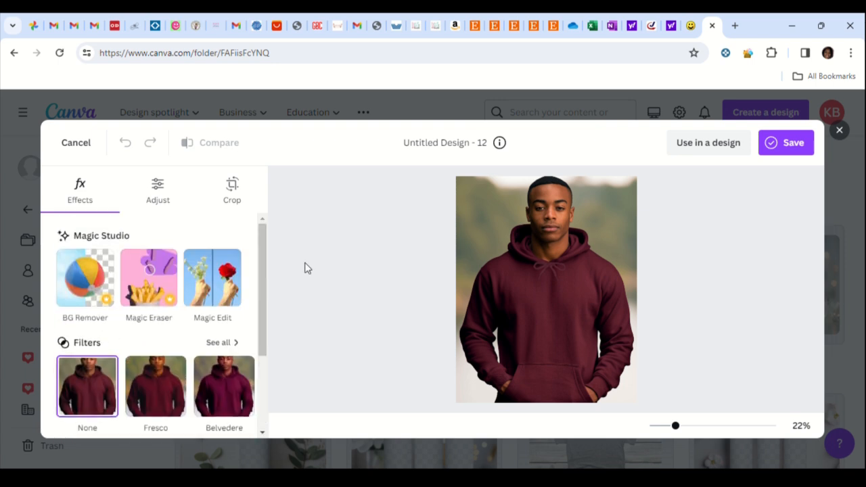
left_click(688, 150)
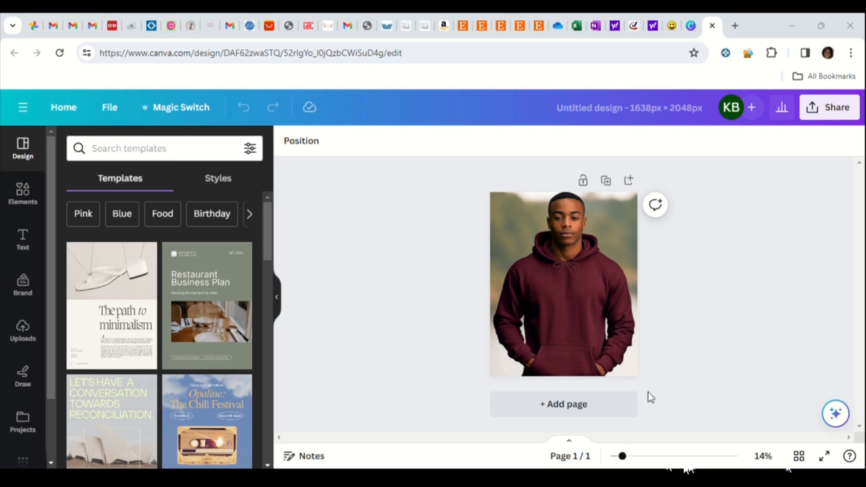
Upload the CLASS OF 2024 graphic and add it to the hoodie mockup page
left_click_drag(623, 456, 638, 456)
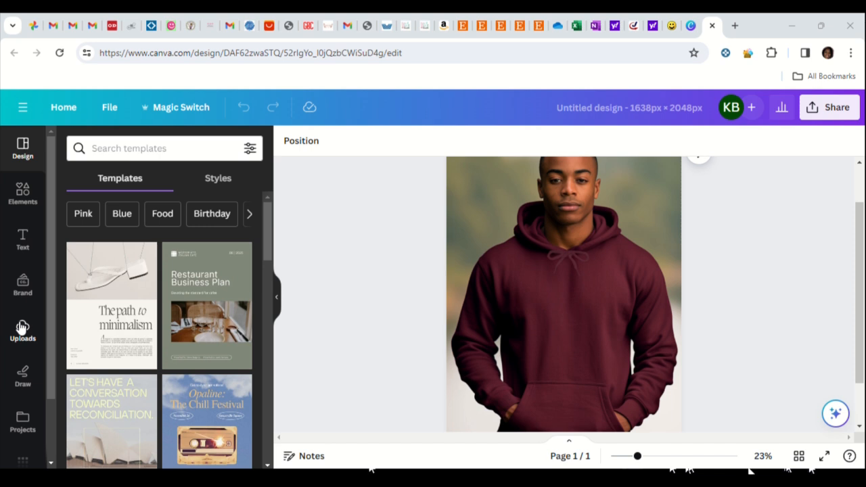
mouse_move(120, 290)
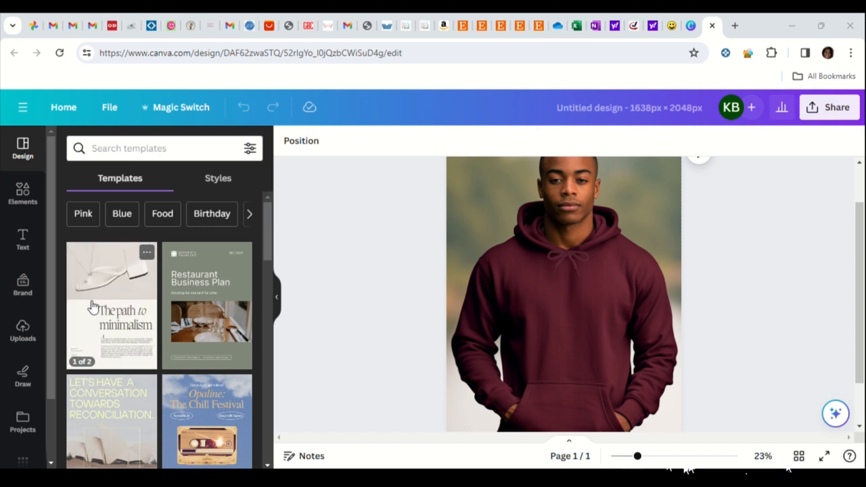
left_click(24, 334)
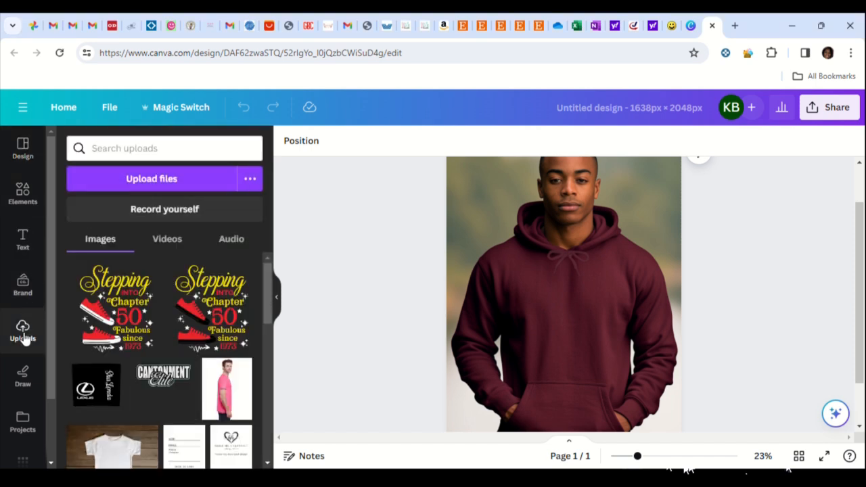
left_click(135, 181)
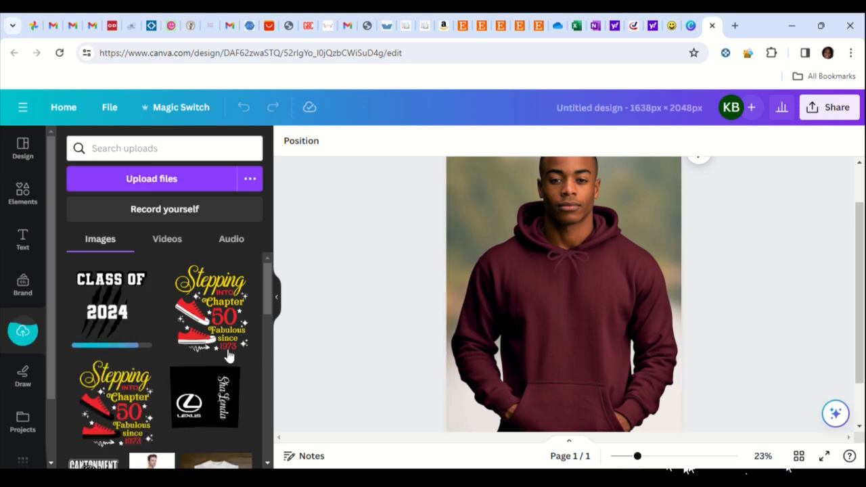
left_click(115, 315)
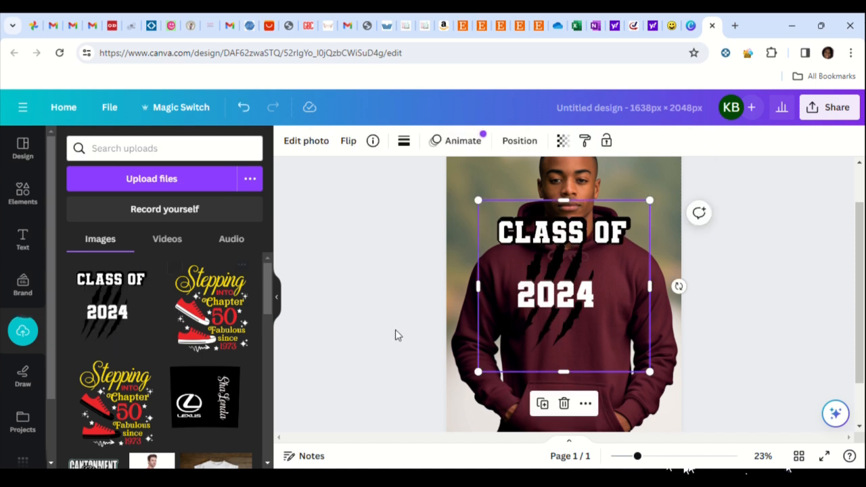
Shrink the CLASS OF 2024 graphic and centre it on the hoodie's chest, between the drawstrings and the front pocket
left_click_drag(596, 308, 588, 359)
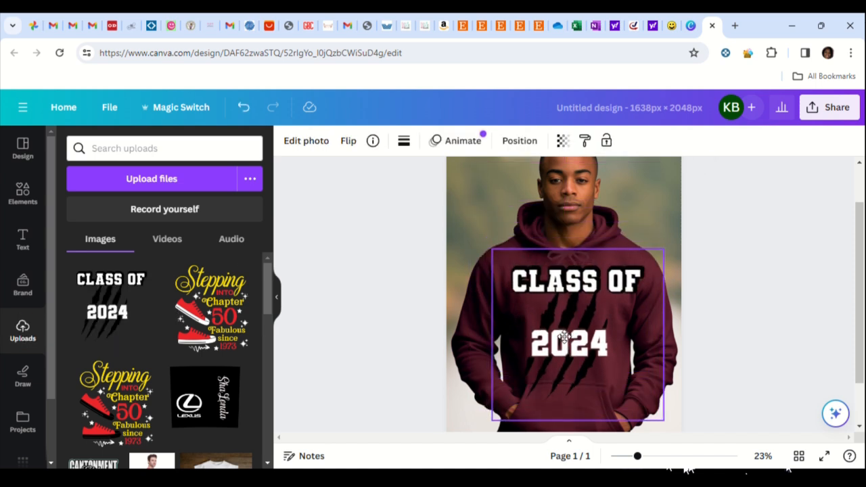
left_click_drag(492, 420, 511, 399)
left_click_drag(571, 308, 558, 311)
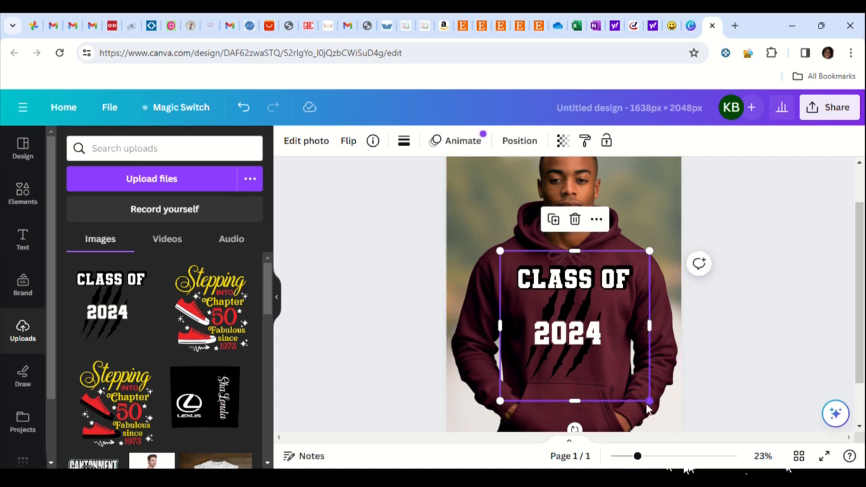
left_click_drag(648, 400, 641, 391)
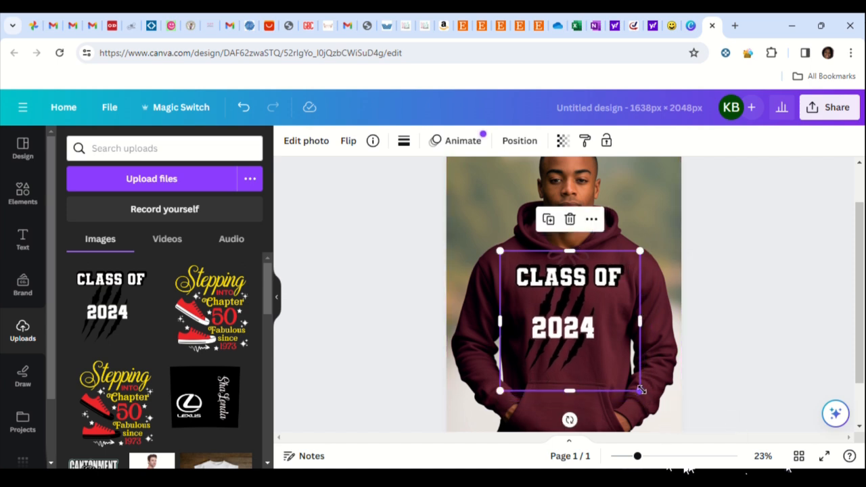
left_click_drag(569, 312, 577, 316)
left_click_drag(649, 395, 640, 390)
left_click_drag(569, 327, 574, 335)
left_click(722, 291)
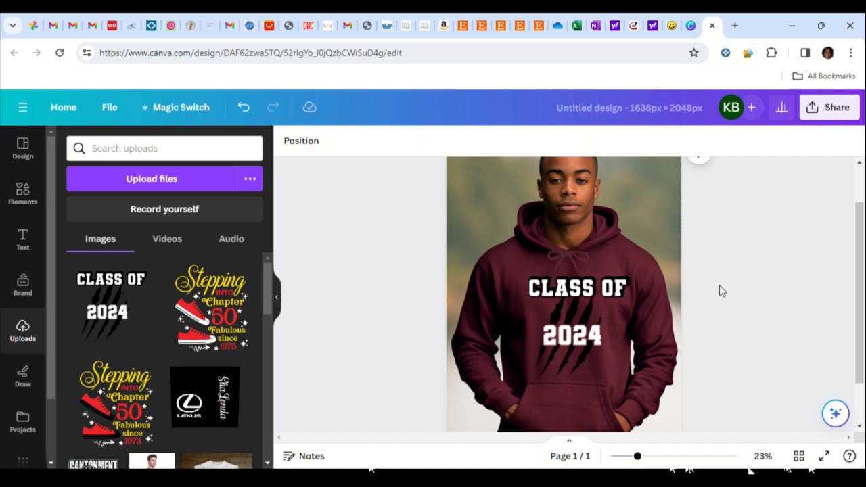
scroll(756, 278, "up", 1)
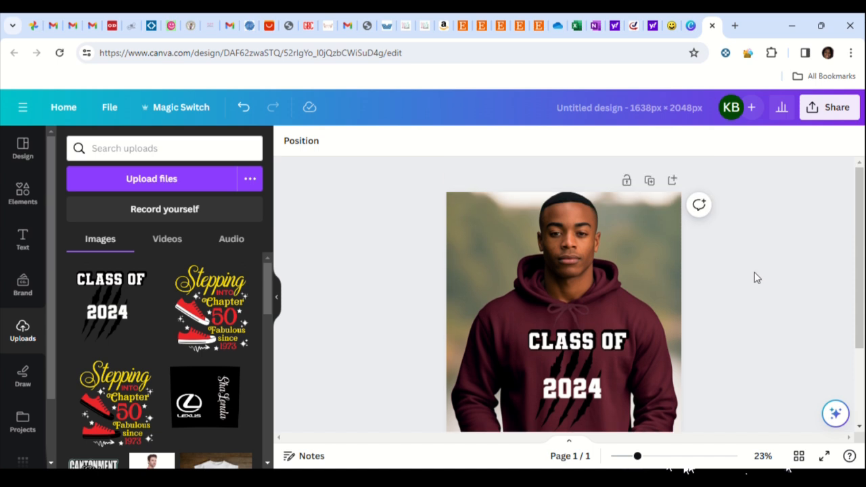
scroll(742, 275, "down", 2)
scroll(741, 270, "up", 2)
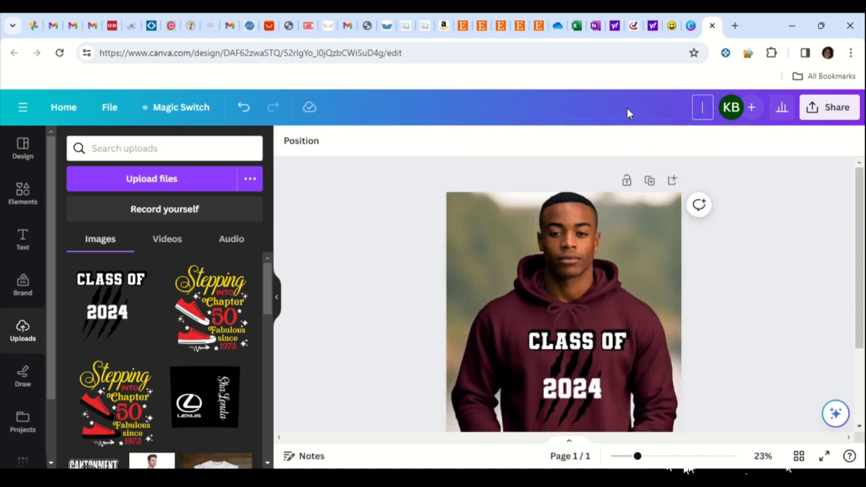
Title the design with the customer's first name followed by "Mock 1 2024 Hoodie"
type("Felicia Mock 1")
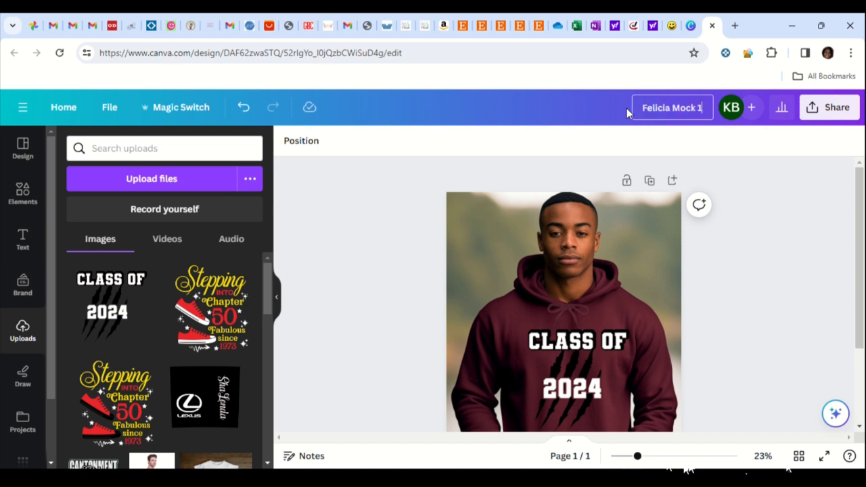
type(" 2024")
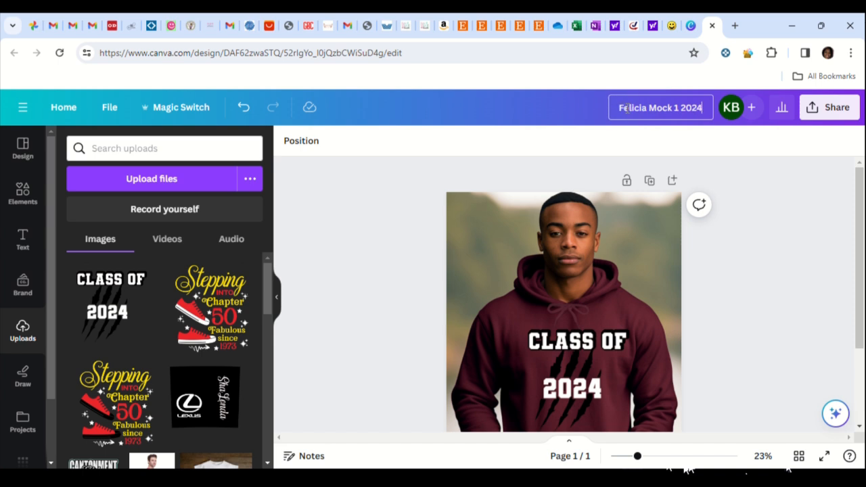
type(" Hoodie")
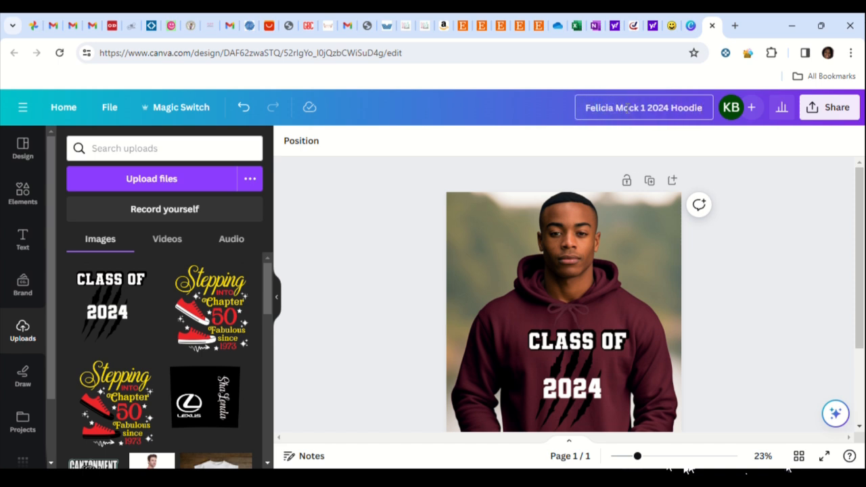
key("Tab")
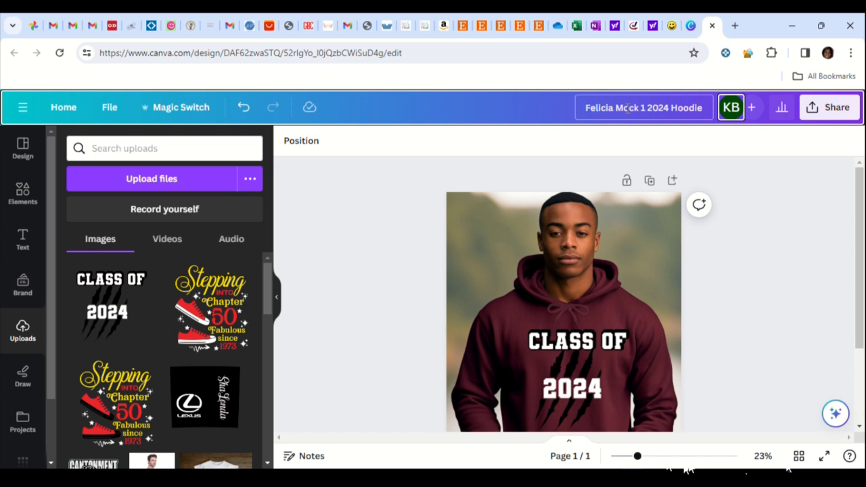
Return to the folder page, close the hoodie image editor and reopen the Mock Up Templates folder from the projects
left_click(692, 32)
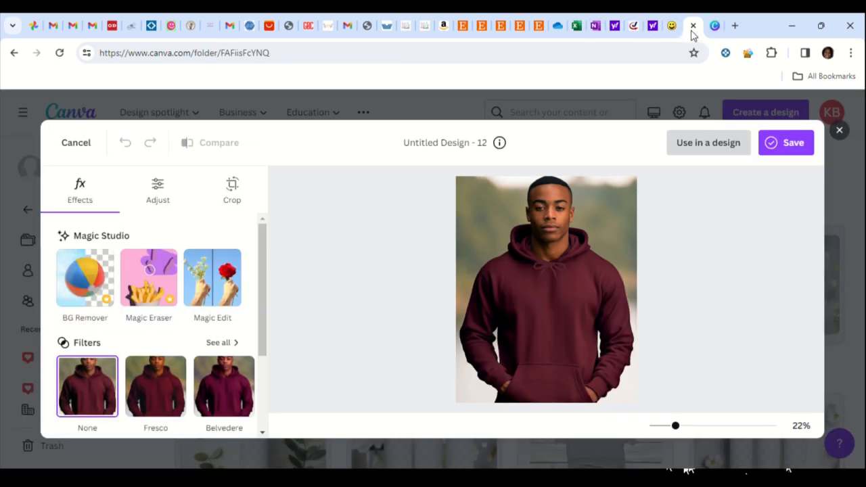
left_click(840, 132)
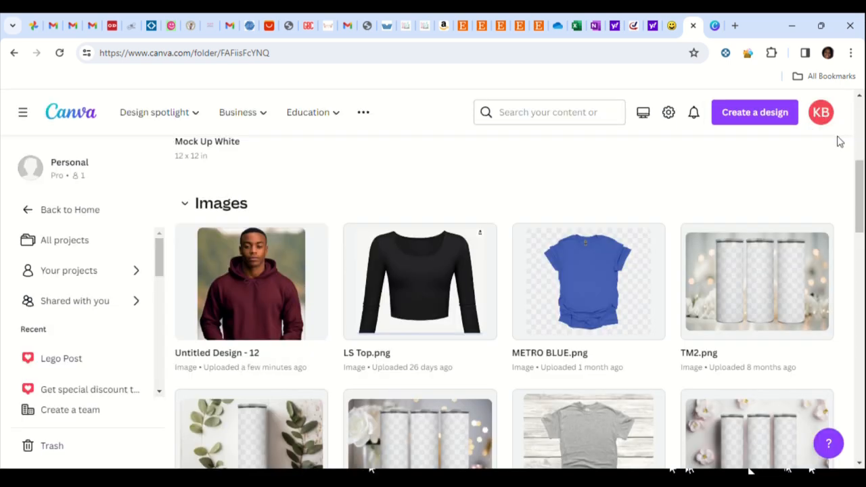
left_click(86, 120)
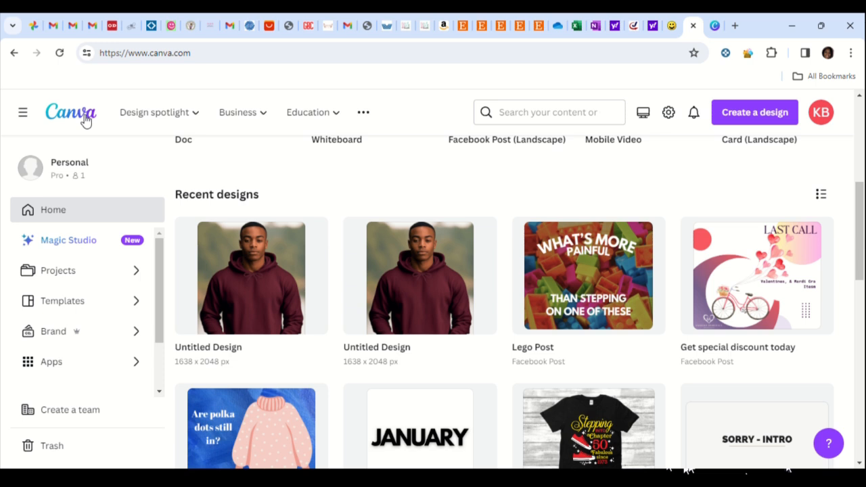
left_click(70, 271)
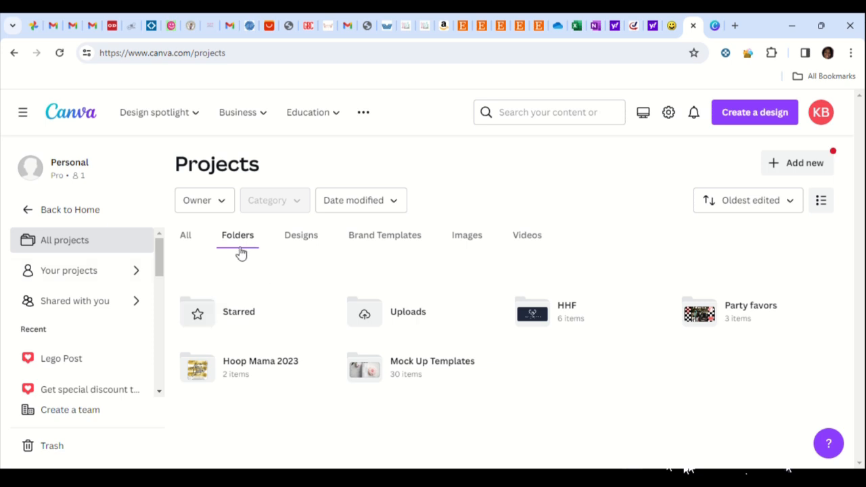
left_click(400, 364)
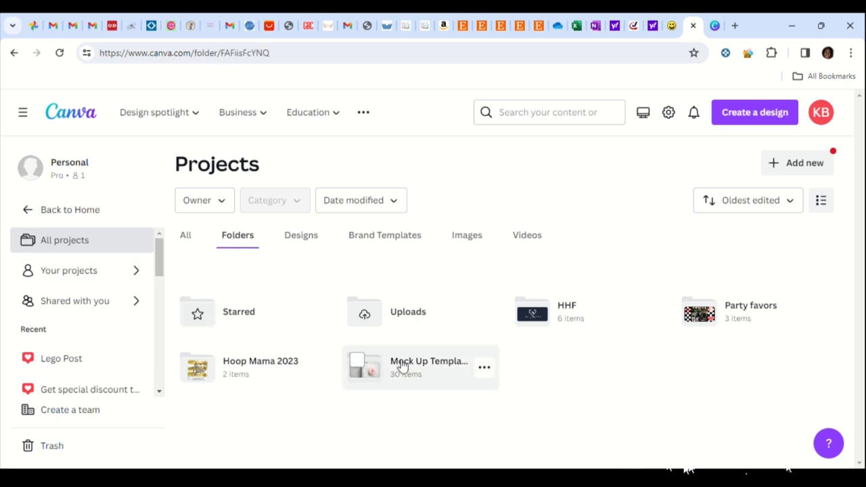
Start a second design from the hoodie image Untitled Design - 12 in the Mock Up Templates folder
scroll(392, 350, "down", 4)
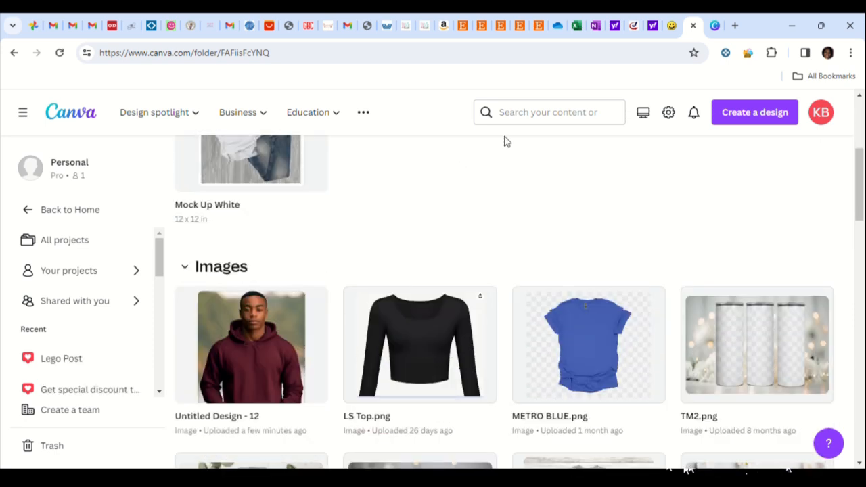
scroll(45, 302, "up", 2)
scroll(345, 274, "down", 1)
scroll(345, 274, "down", 2)
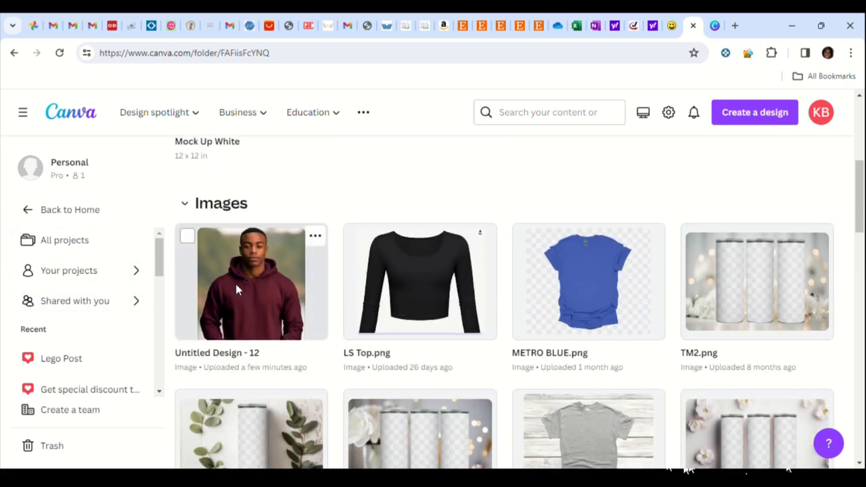
left_click(235, 283)
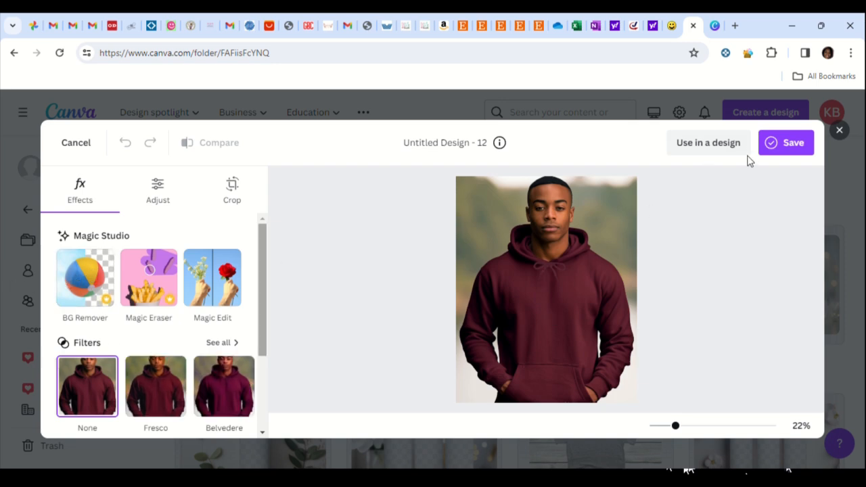
left_click(722, 153)
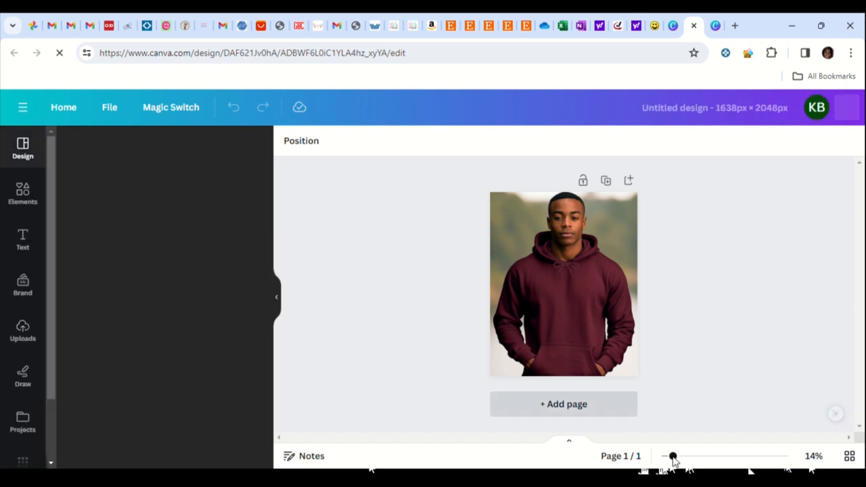
Upload the 2024 claw-mark graphic without the CLASS OF text and add it to the new hoodie page
mouse_move(646, 457)
left_mouse_down()
mouse_move(663, 459)
mouse_move(635, 457)
left_mouse_up()
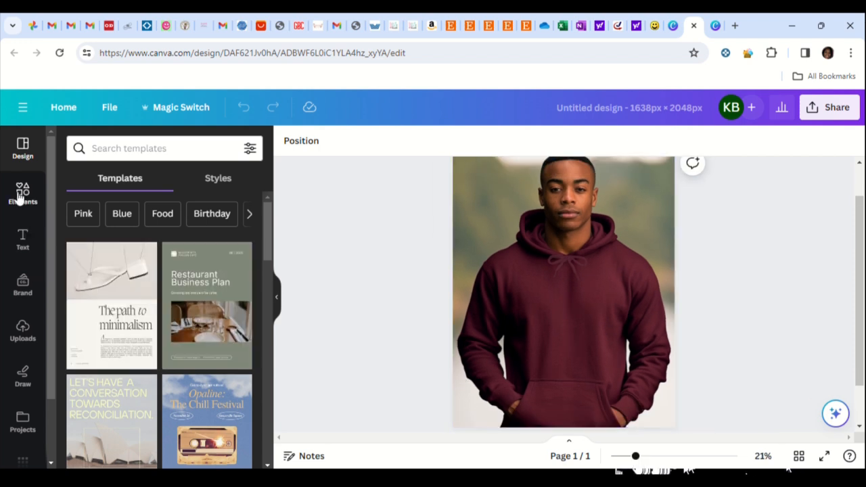
left_click(23, 335)
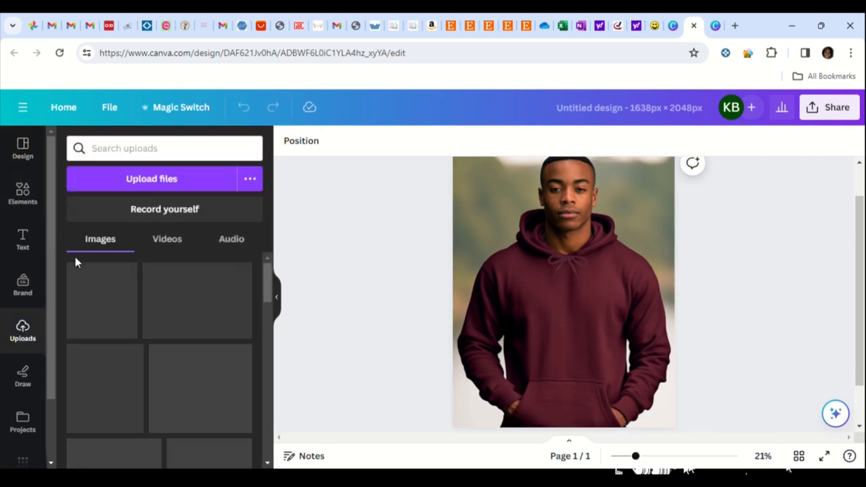
left_click(134, 185)
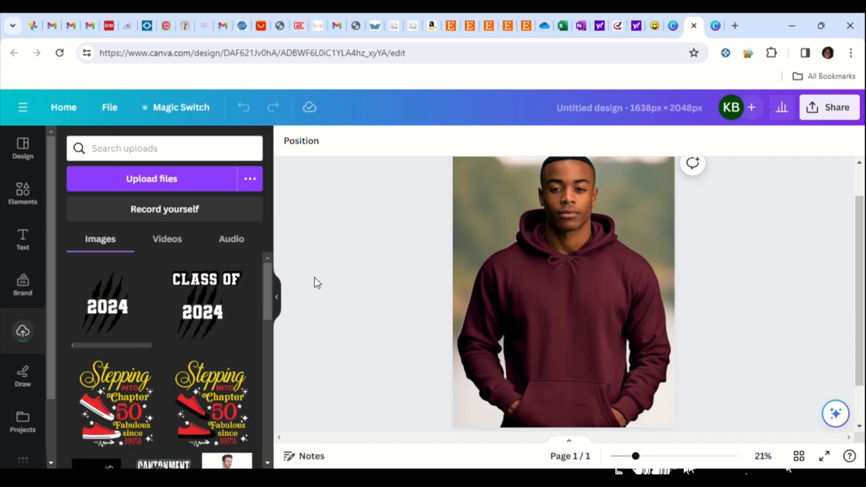
left_click(98, 311)
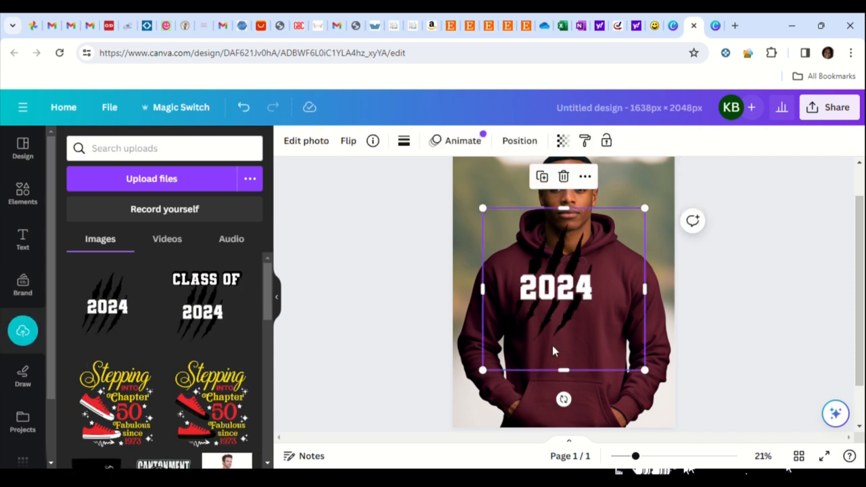
Shrink the 2024 claw-mark graphic slightly and centre it on the hoodie's chest, between the drawstrings and the front pocket
left_click_drag(565, 294, 582, 330)
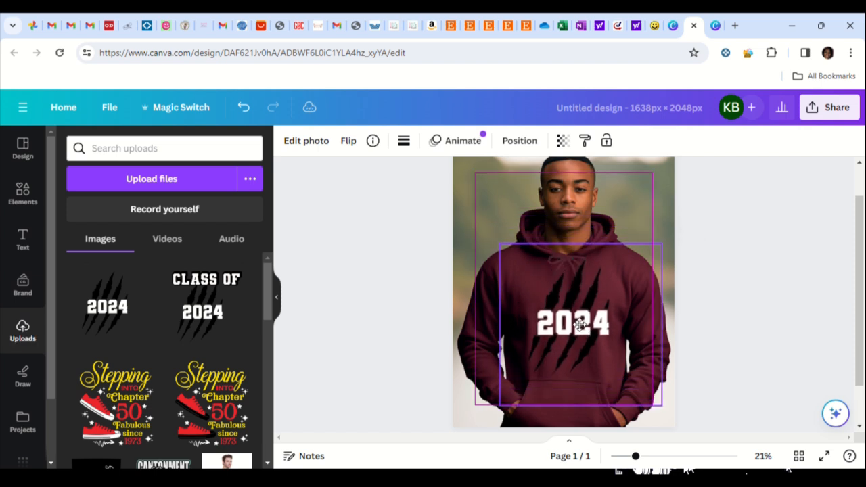
left_click_drag(661, 406, 647, 391)
mouse_move(577, 325)
left_mouse_down()
mouse_move(586, 335)
mouse_move(581, 330)
left_mouse_up()
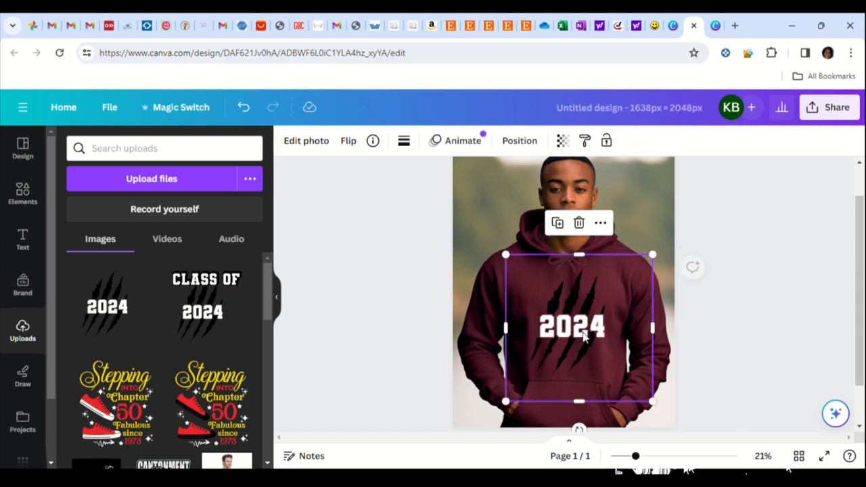
left_click(731, 345)
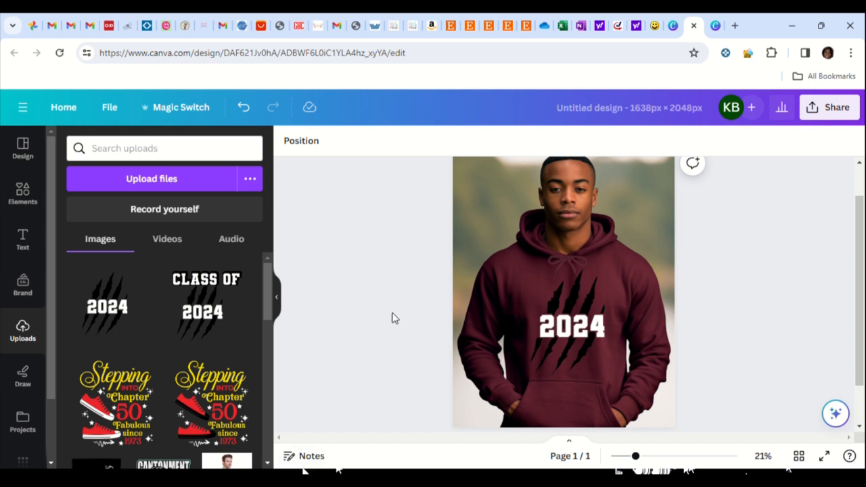
Rename the second design with the customer's first name followed by "2024 Hoodie Mock up 2"
left_click(605, 98)
type("Feld")
key("BackSpace")
type("icia")
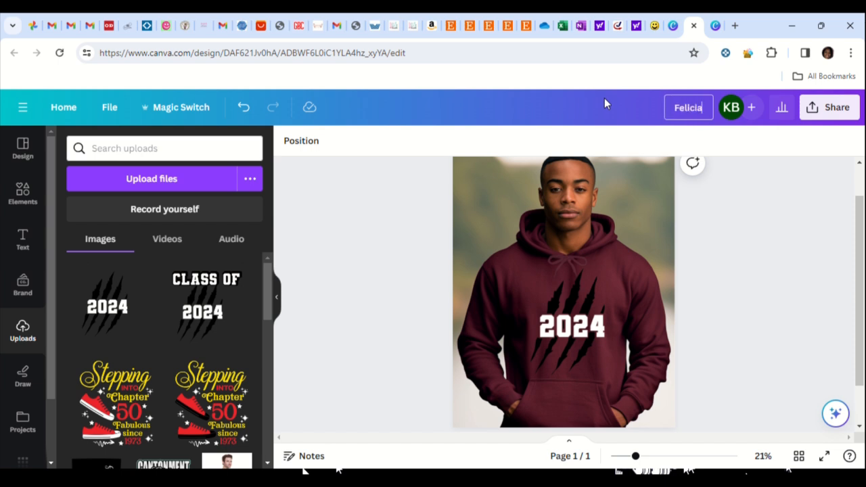
type(" 2024 Hoodie Mock up 2")
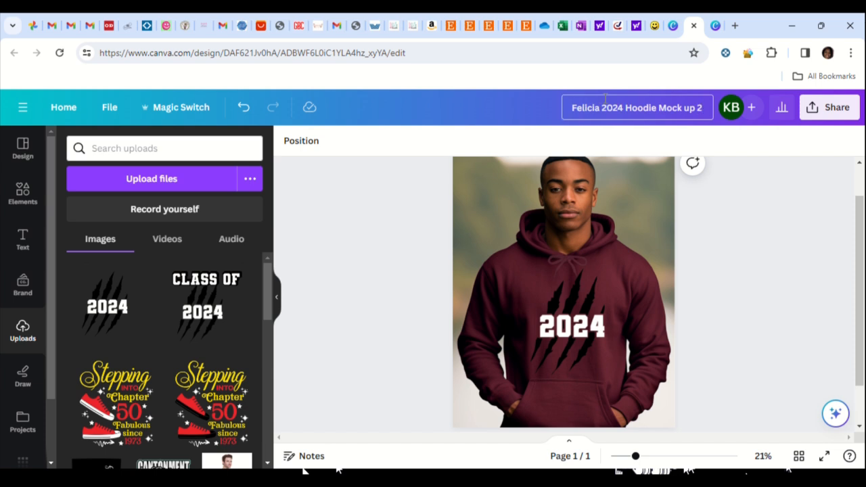
key("Tab")
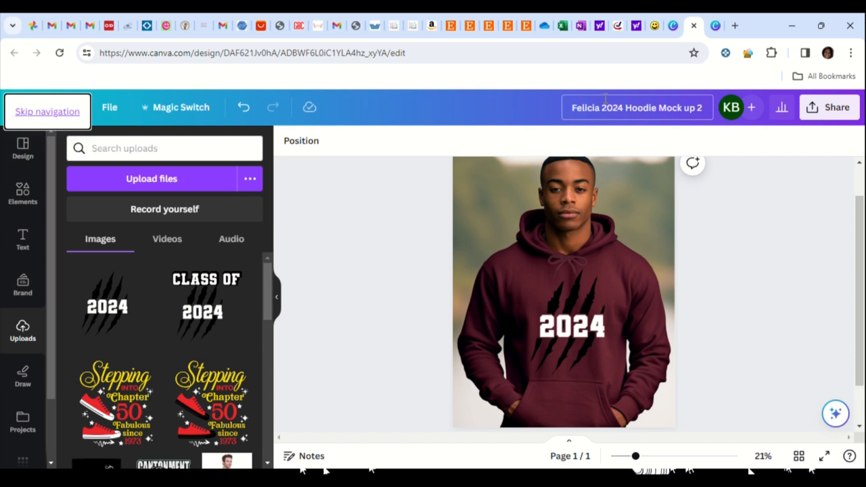
Try placing the white Hankins Heartfelt Creations logo from the uploads small on the hoodie's front pocket, and delete it again
scroll(436, 268, "up", 1)
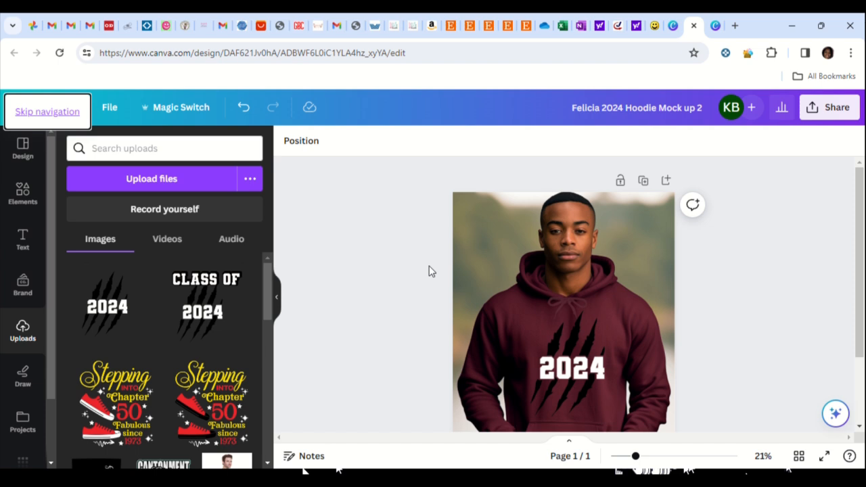
scroll(429, 271, "down", 3)
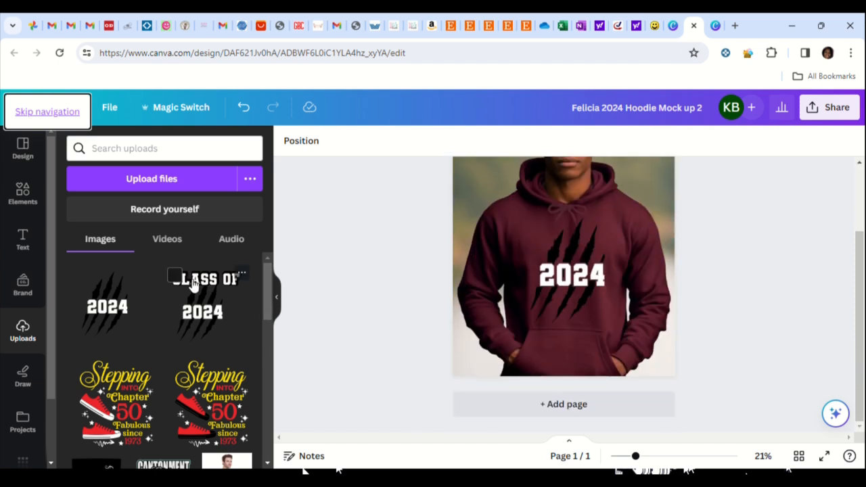
scroll(118, 318, "down", 10)
scroll(127, 308, "up", 5)
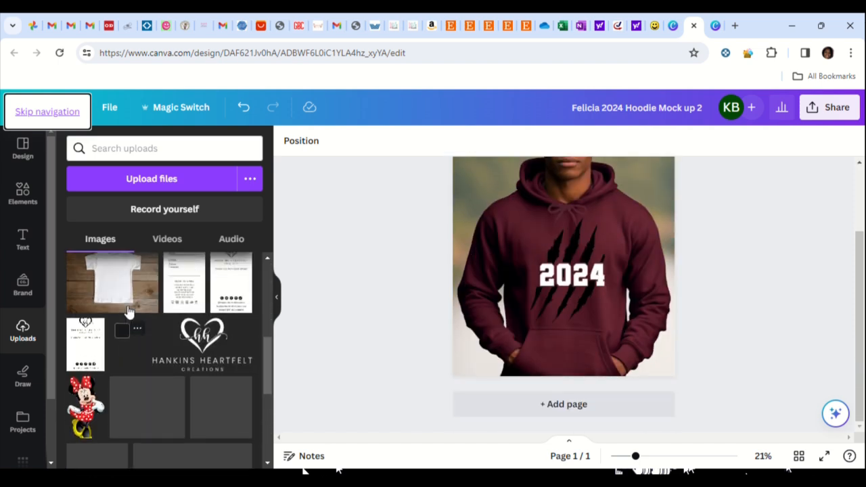
scroll(192, 401, "down", 1)
left_click_drag(203, 371, 559, 364)
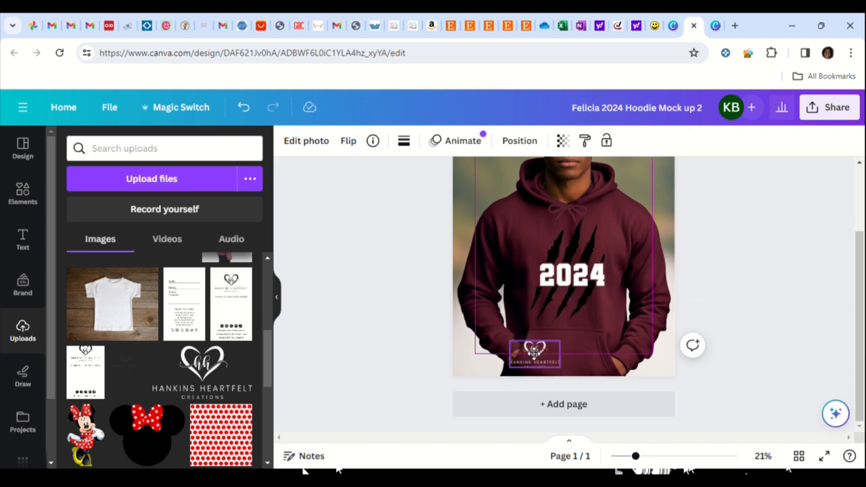
left_click(718, 313)
left_click(541, 361)
key("Delete")
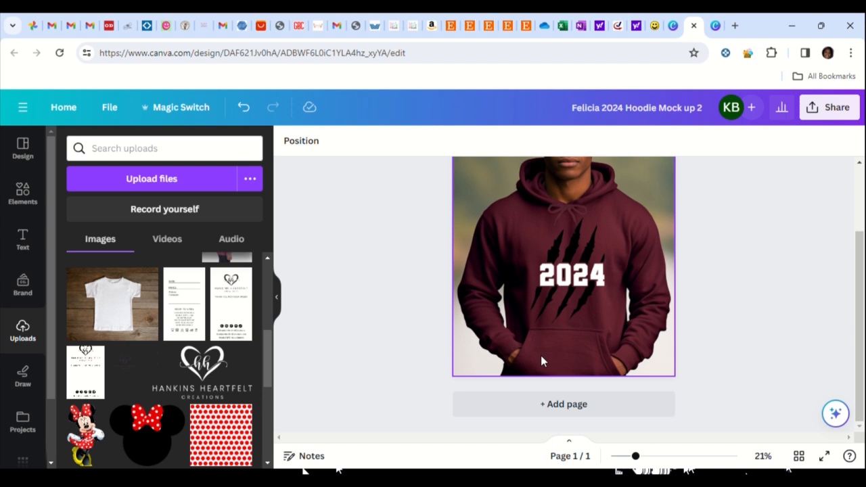
Add the white Hankins Heartfelt Creations logo to the page, move it onto the hoodie's front pocket and shrink it to fit
left_click(215, 377)
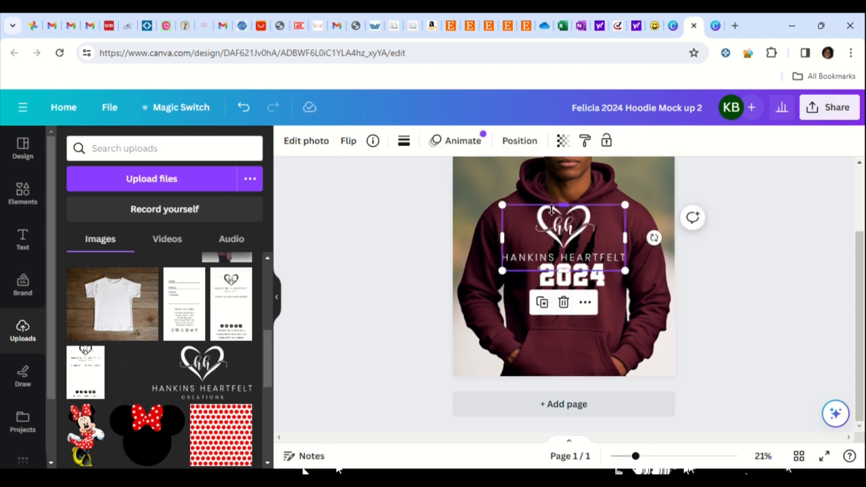
left_click_drag(554, 236, 545, 343)
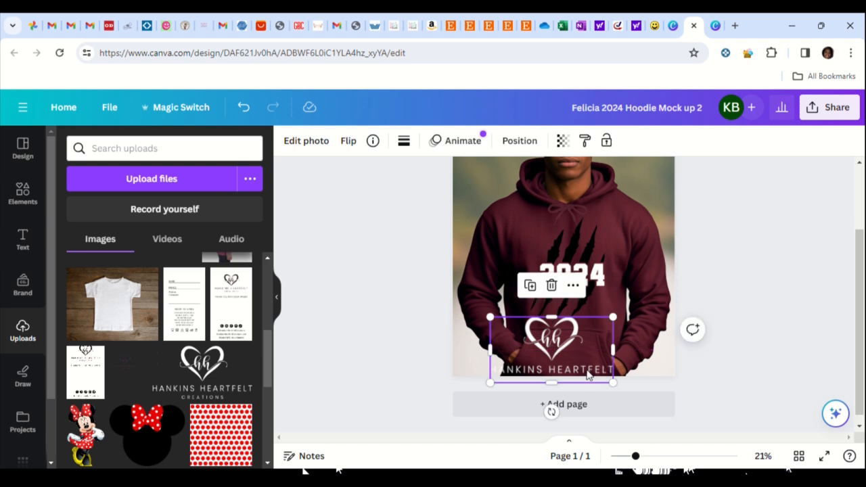
left_click_drag(615, 383, 554, 348)
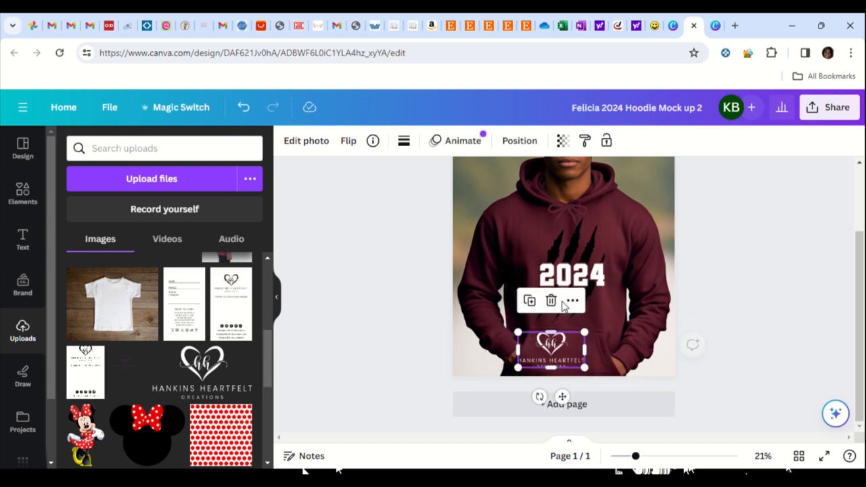
Make the Hankins Heartfelt Creations logo mostly transparent so it serves as a faint watermark
left_click(564, 141)
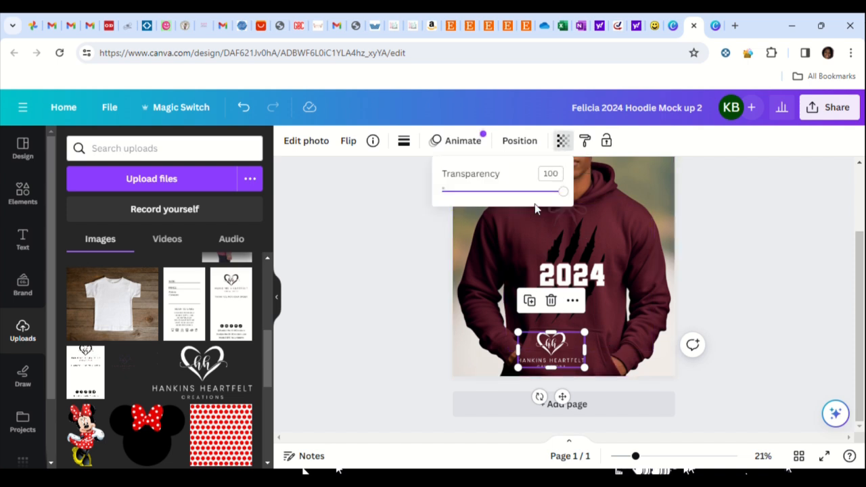
left_click_drag(563, 197, 473, 205)
left_click(700, 329)
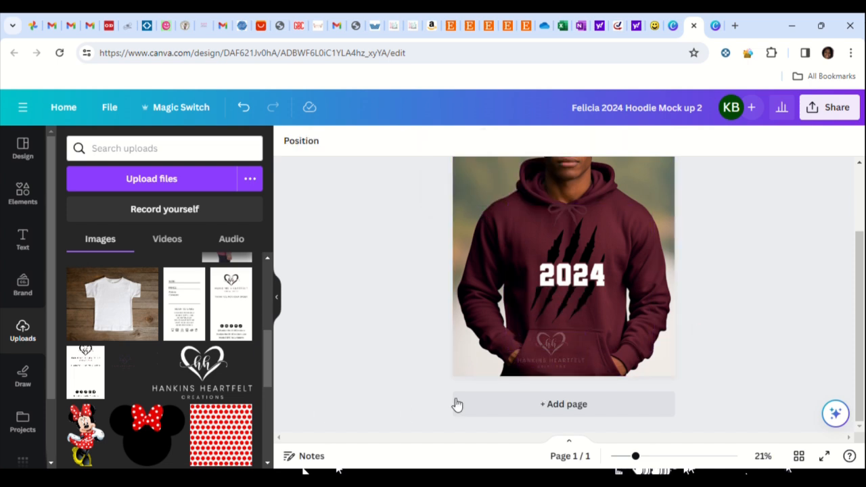
Delete the faint Hankins Heartfelt Creations watermark logo from the hoodie's front pocket
left_click(548, 351)
left_click(638, 364)
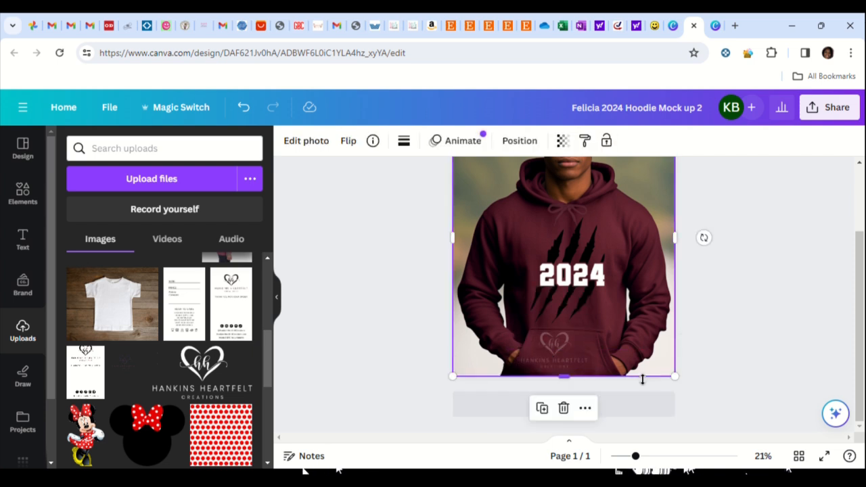
left_click(552, 365)
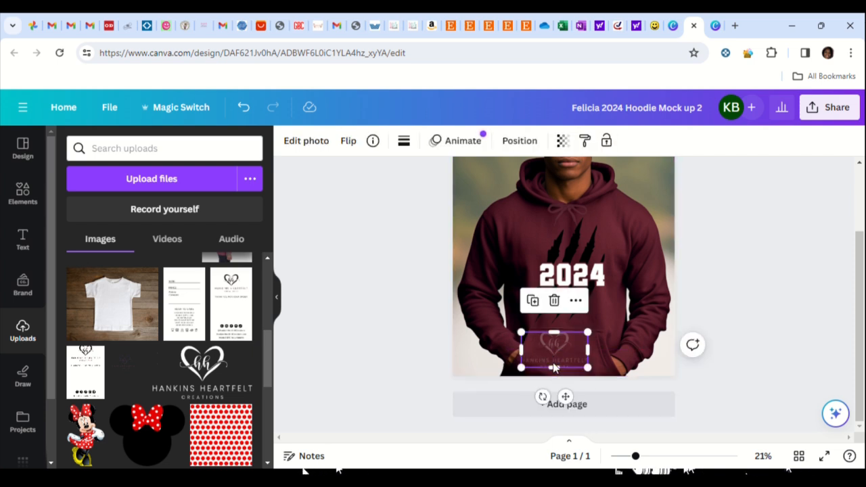
key("Delete")
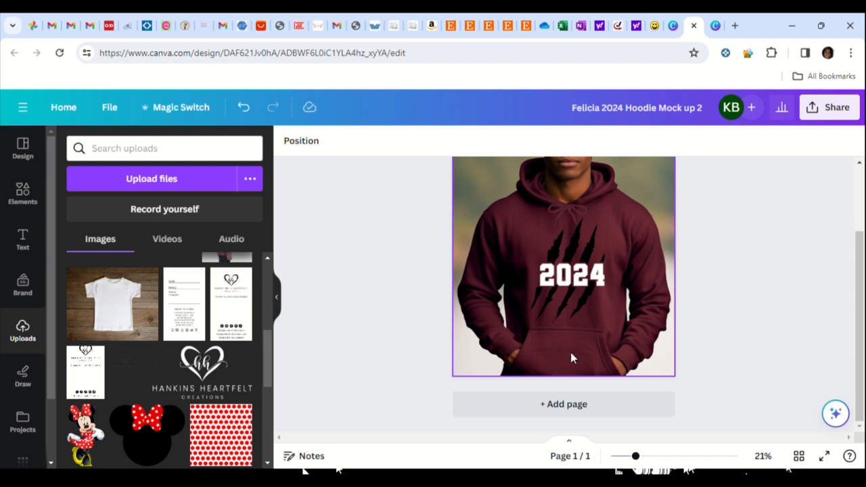
Open the design's download settings, review the full list of available file types, and close the settings
scroll(570, 352, "up", 2)
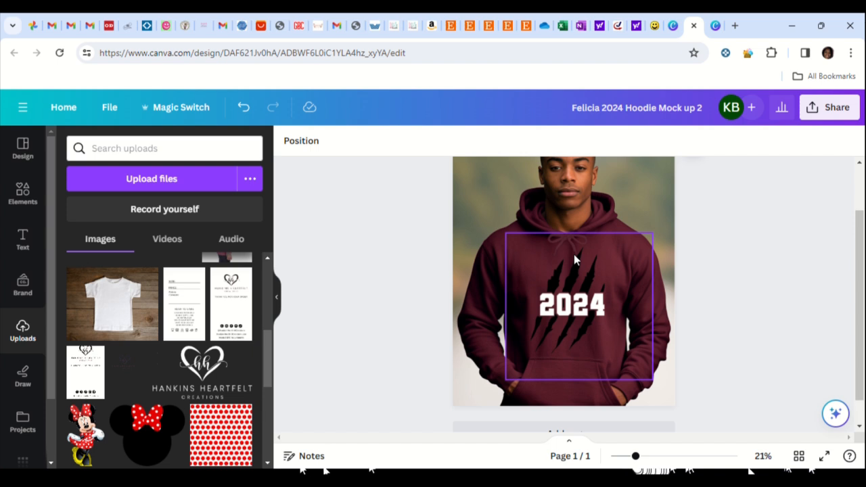
left_click(838, 109)
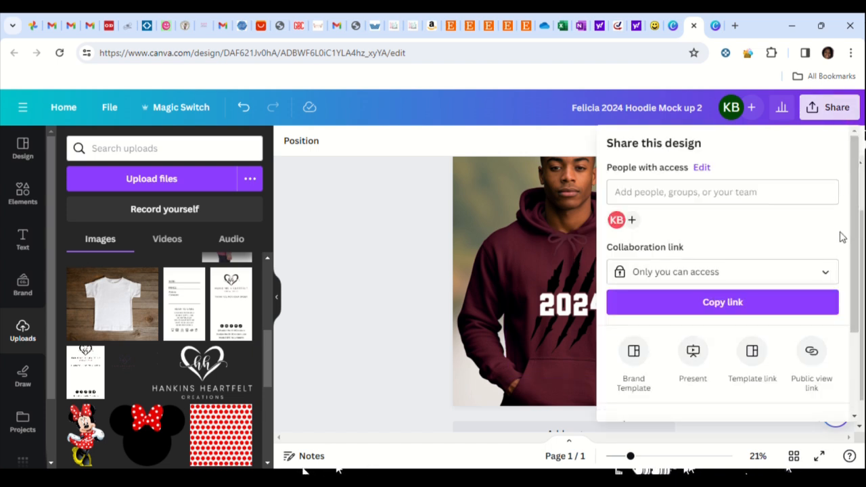
scroll(843, 237, "down", 3)
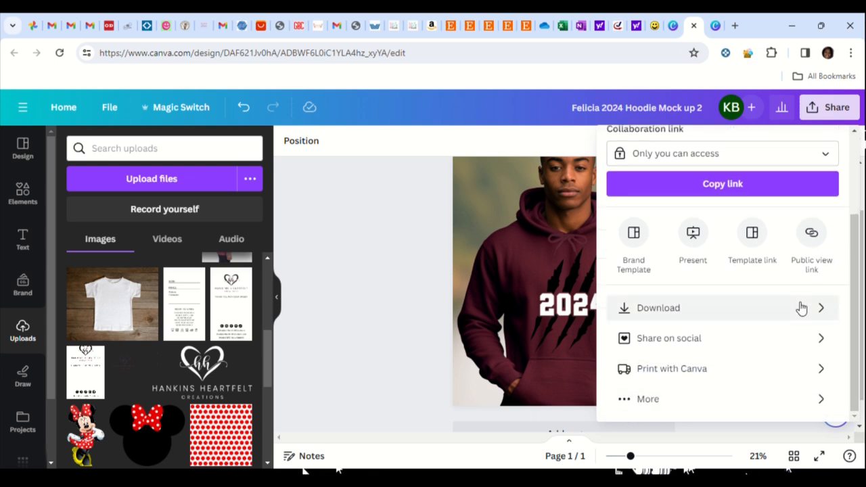
left_click(819, 310)
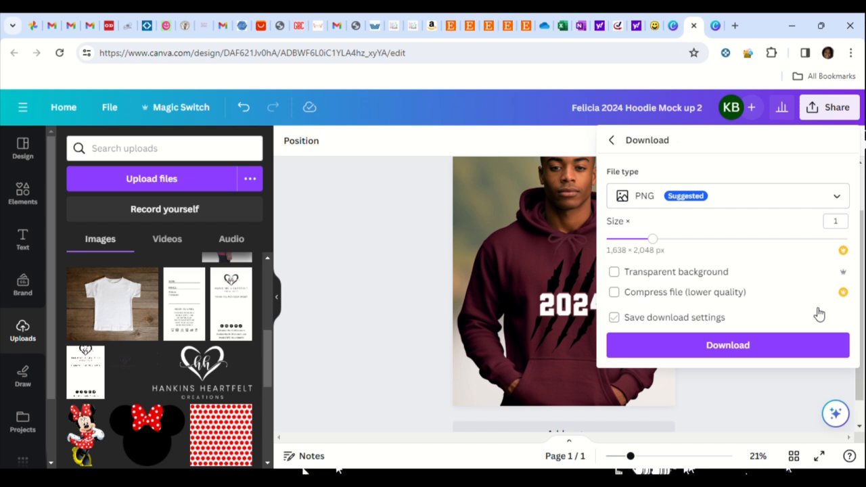
left_click(840, 197)
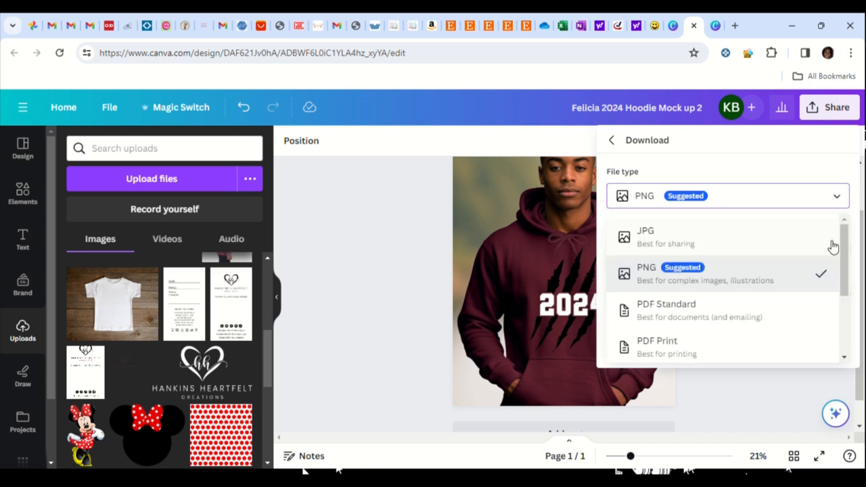
scroll(773, 284, "down", 2)
scroll(531, 271, "up", 1)
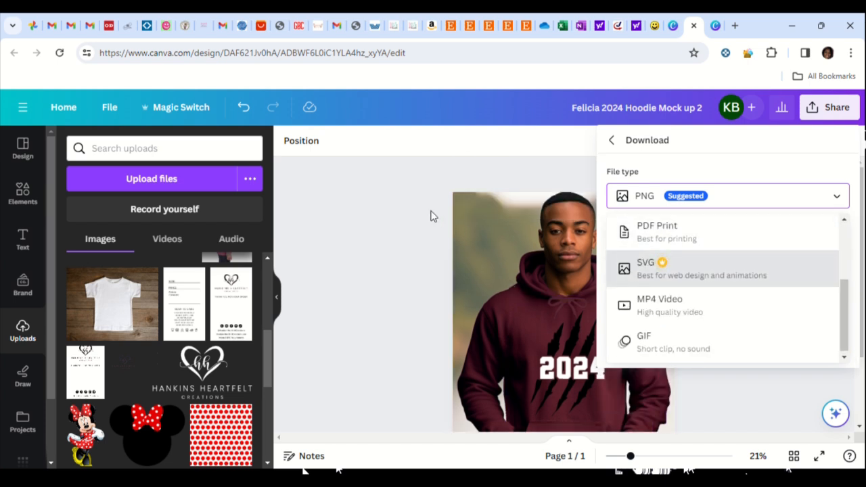
left_click(358, 196)
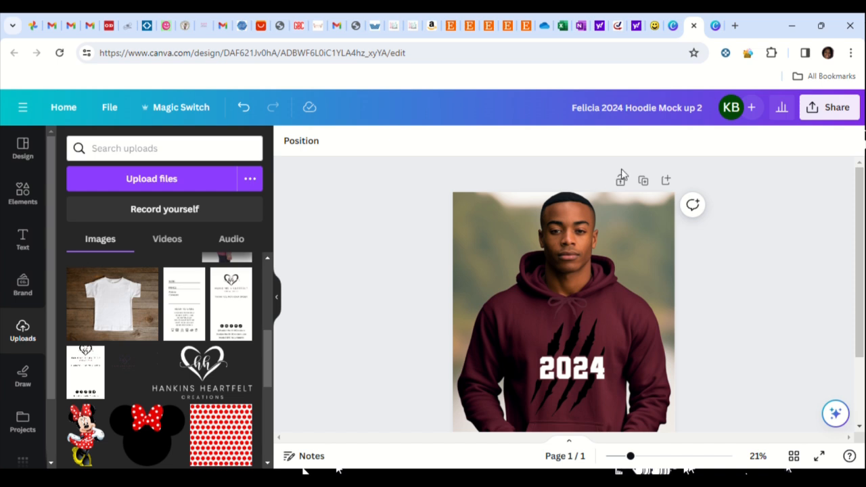
scroll(814, 286, "down", 1)
scroll(814, 287, "down", 1)
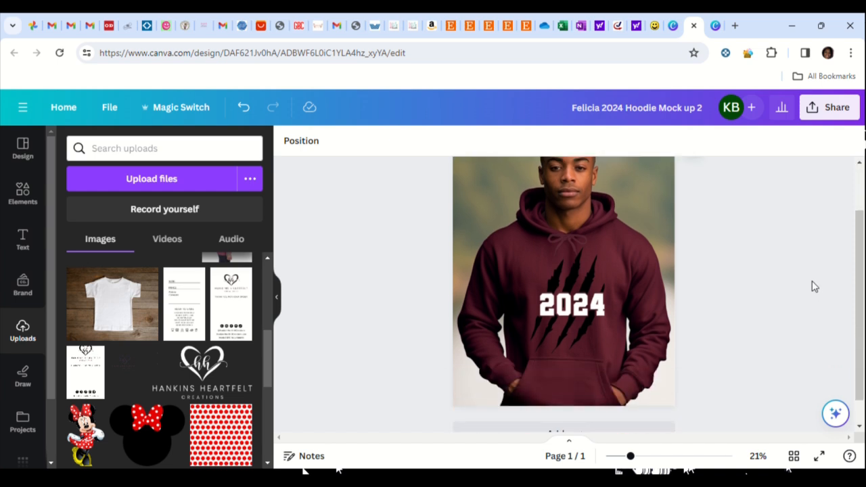
scroll(814, 286, "up", 1)
scroll(808, 282, "down", 1)
scroll(807, 282, "up", 1)
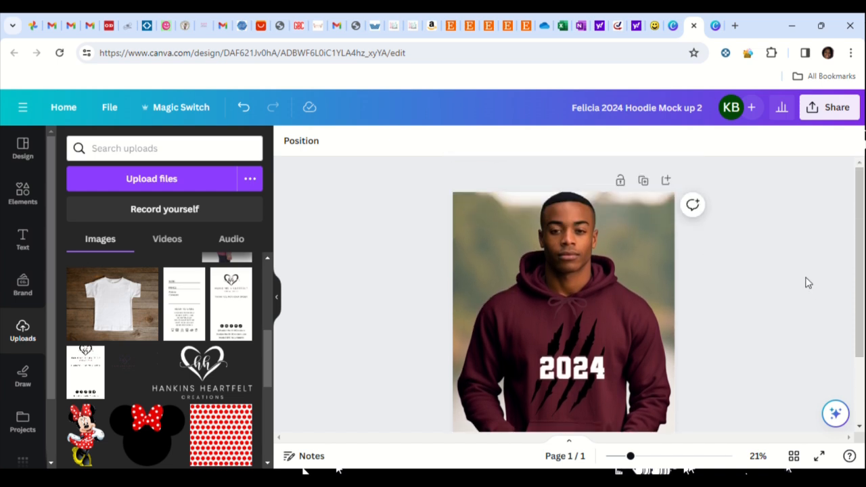